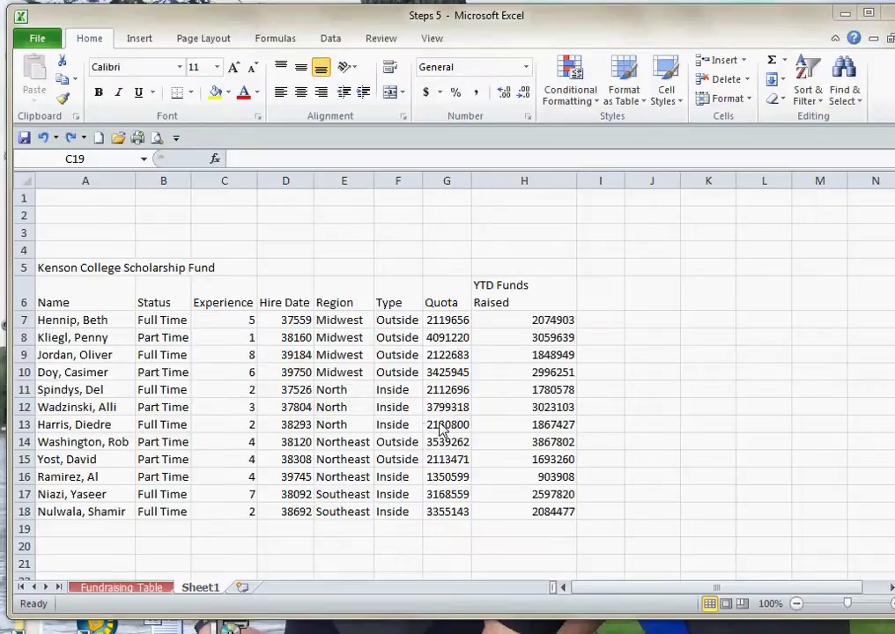
Merge and centre the Kenson College Scholarship Fund title across A5:H5 and apply Title style
key(ctrl+y)
drag(48, 268, 535, 271)
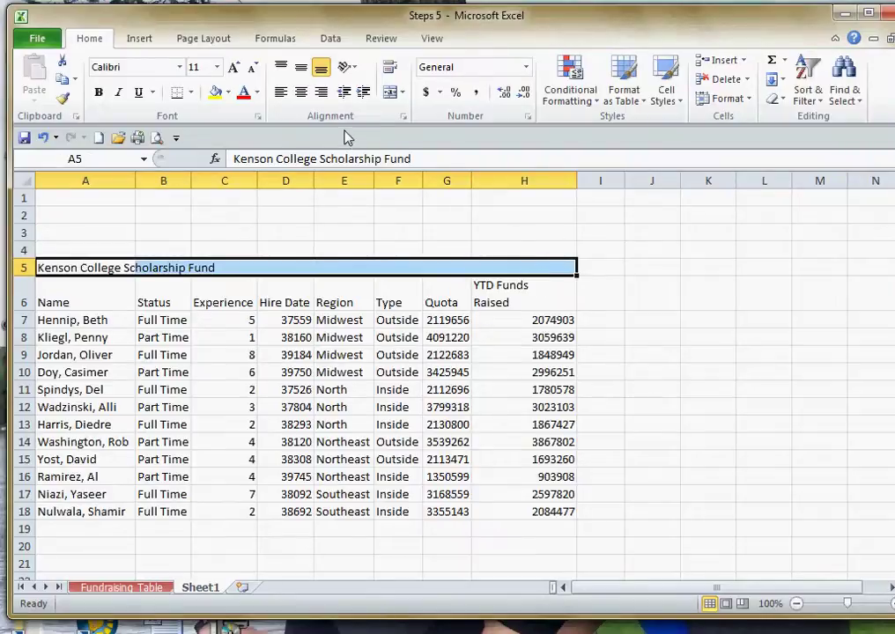
click(390, 92)
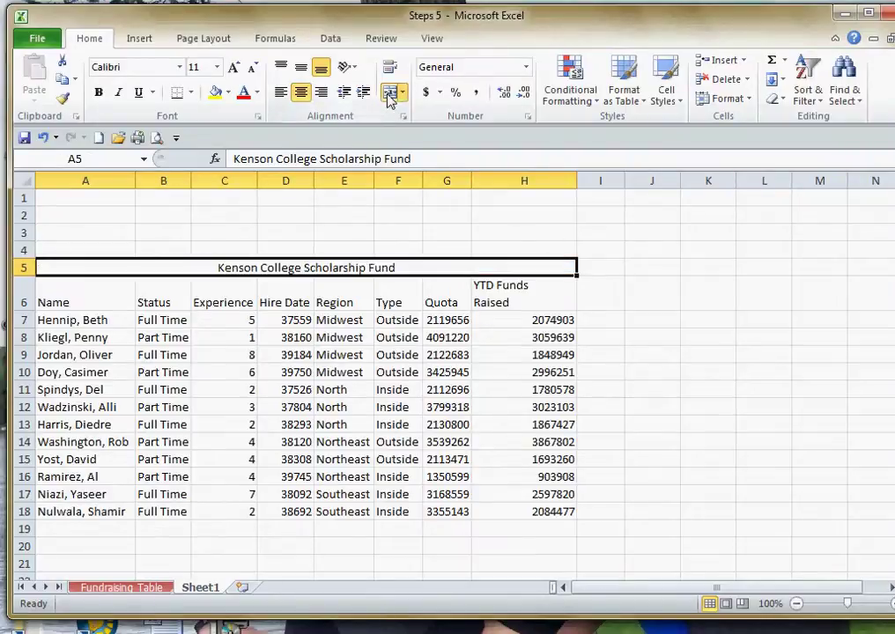
click(671, 99)
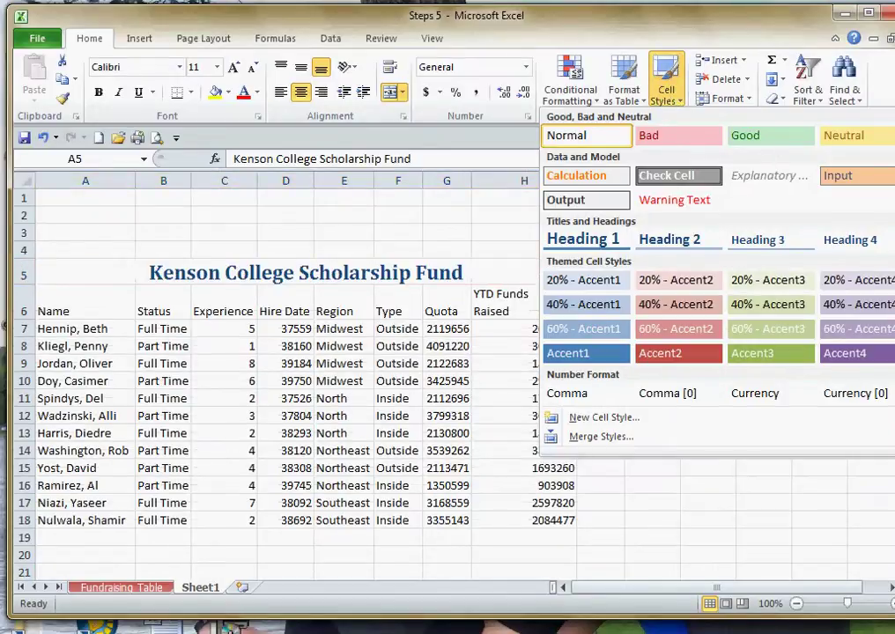
click(891, 240)
Give the row 6 headers Heading 3 style, centre them, then select the headers and first data row
drag(66, 304, 525, 299)
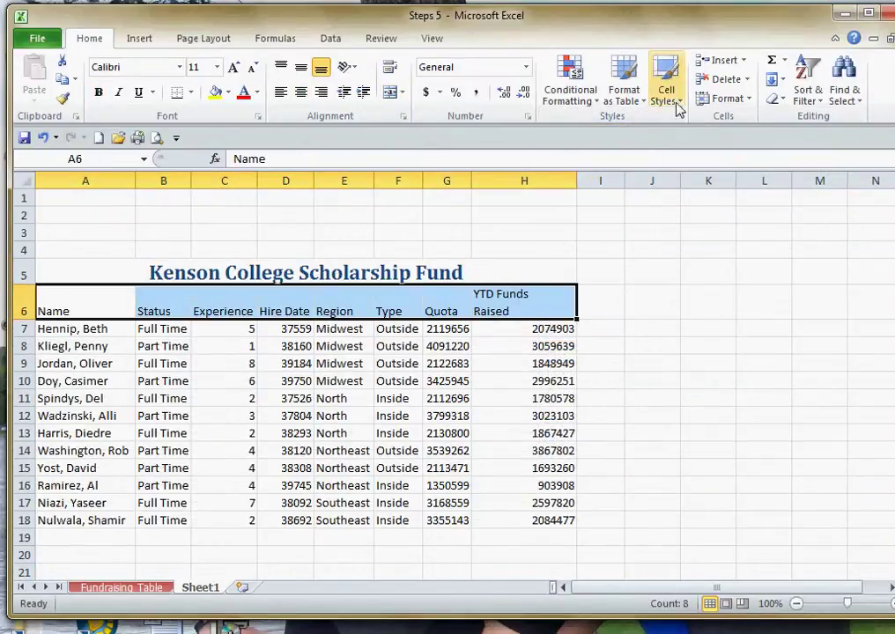
click(674, 100)
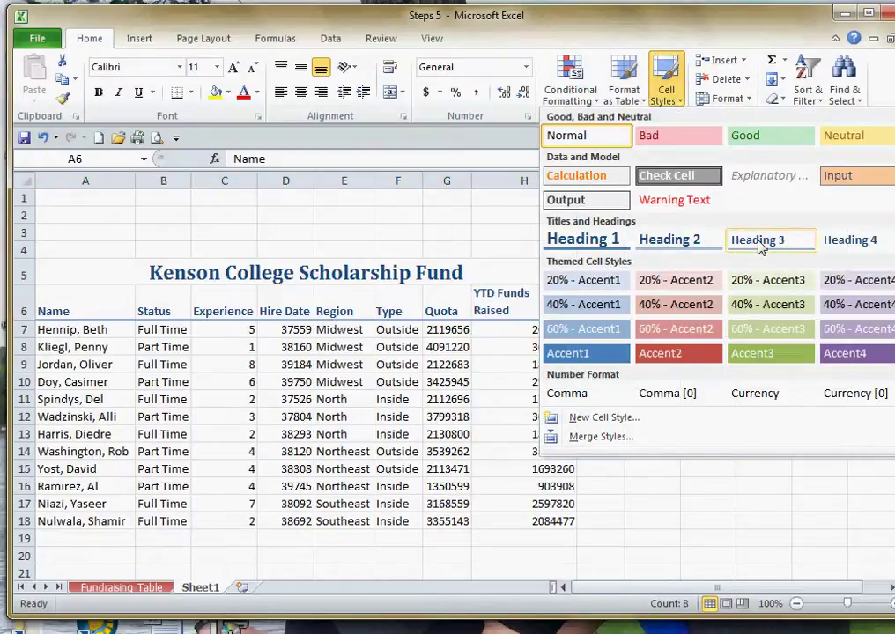
click(760, 243)
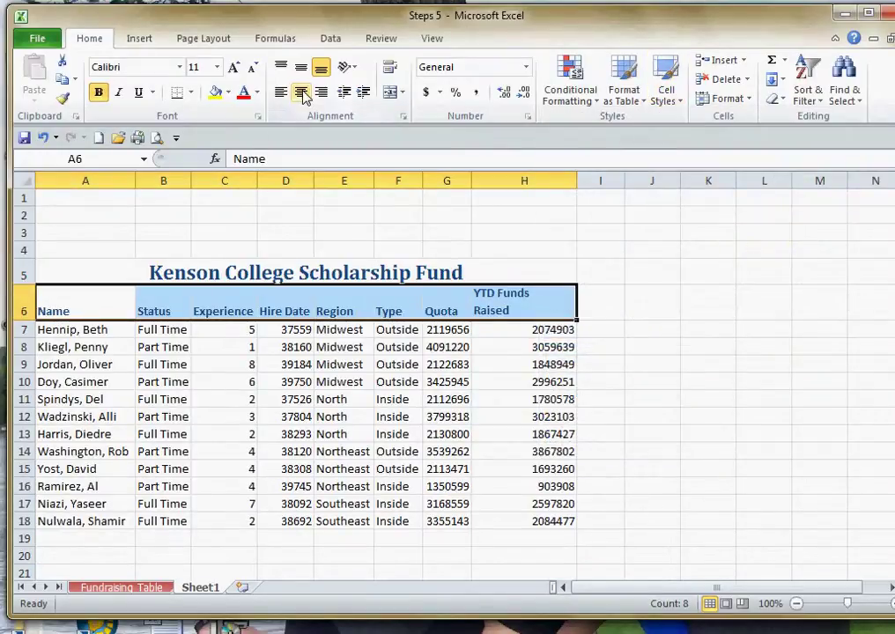
click(302, 95)
click(225, 400)
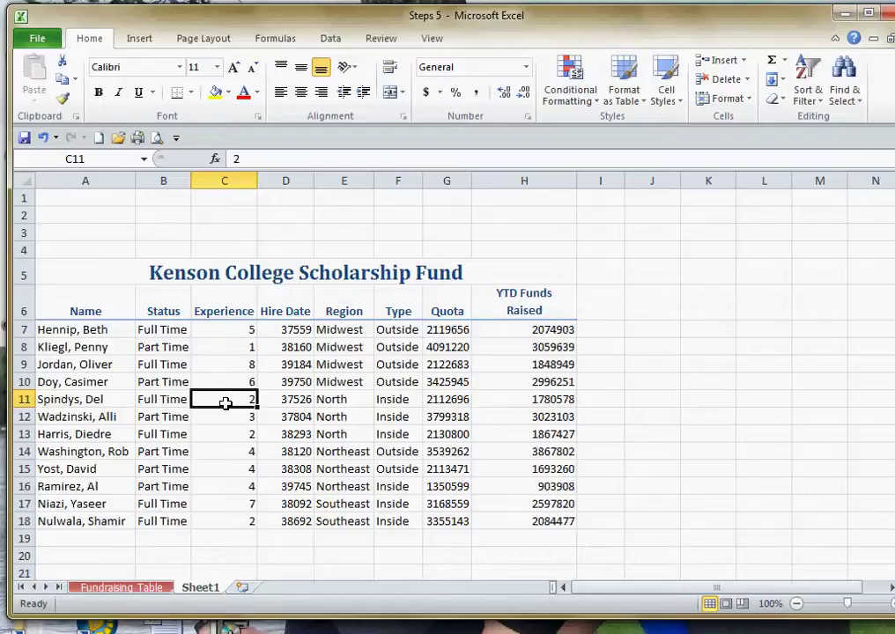
drag(74, 309, 533, 325)
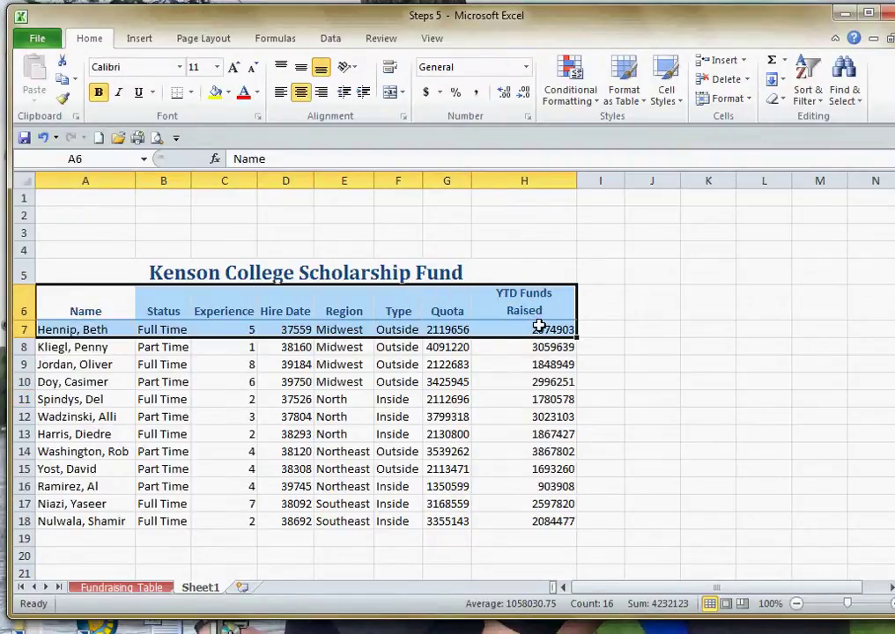
click(632, 107)
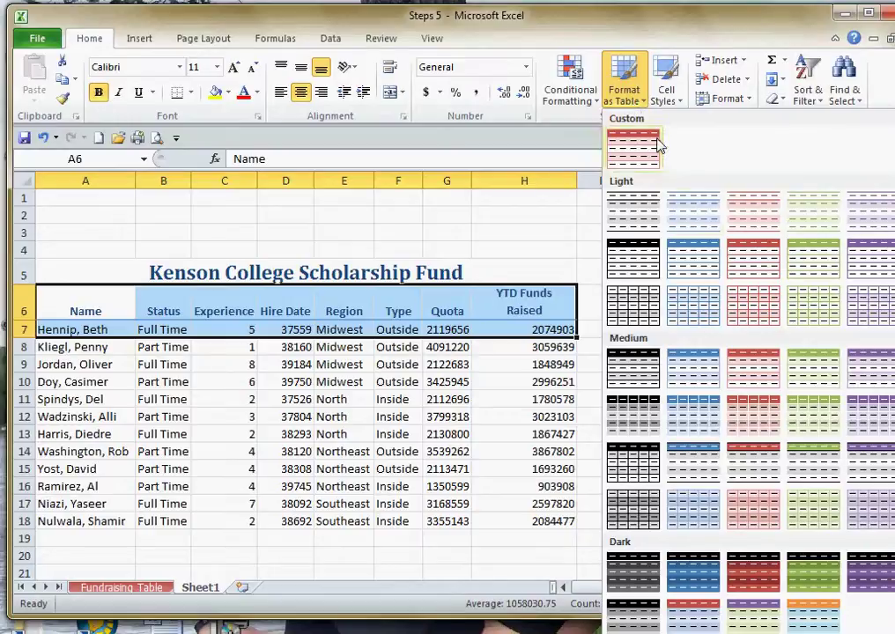
Format the header and first data row as a green table with headers, named Table2
click(809, 376)
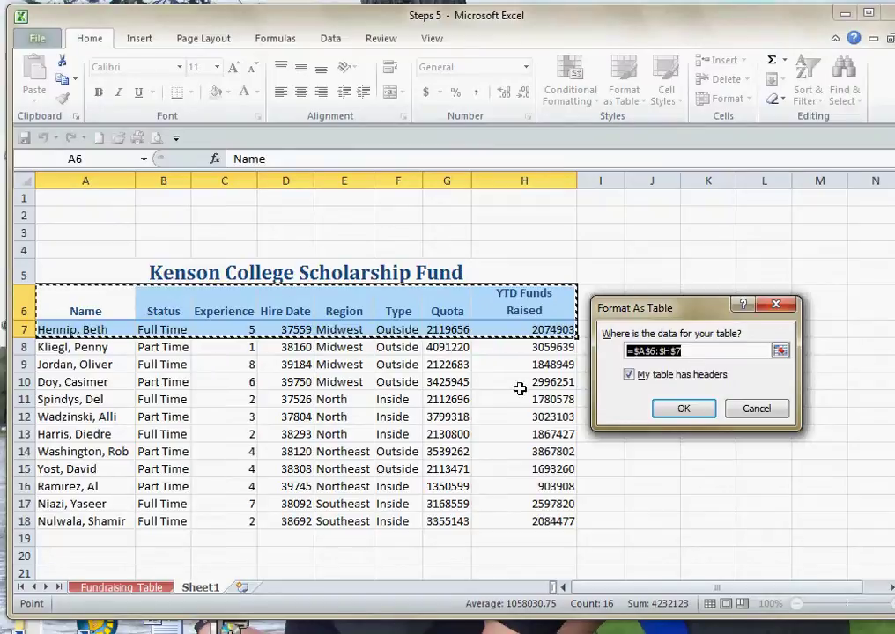
click(689, 409)
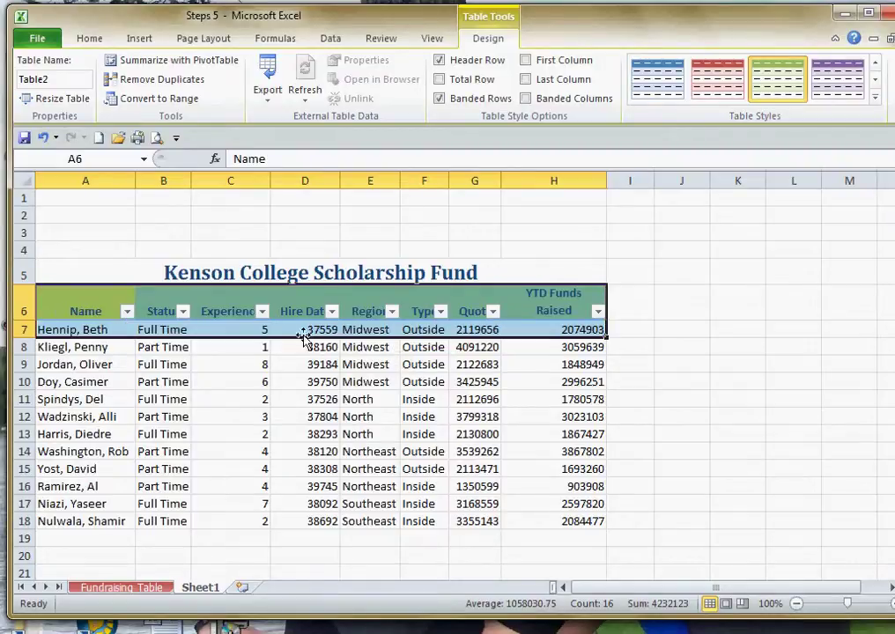
click(237, 327)
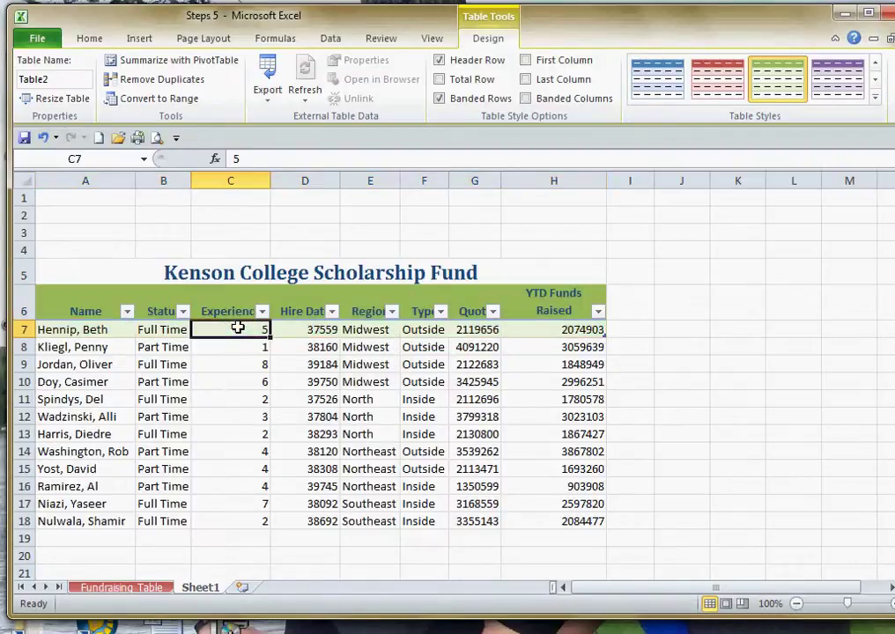
AutoFit columns B through H so headers like Experience, Hire Date and Quota show fully
double_click(192, 181)
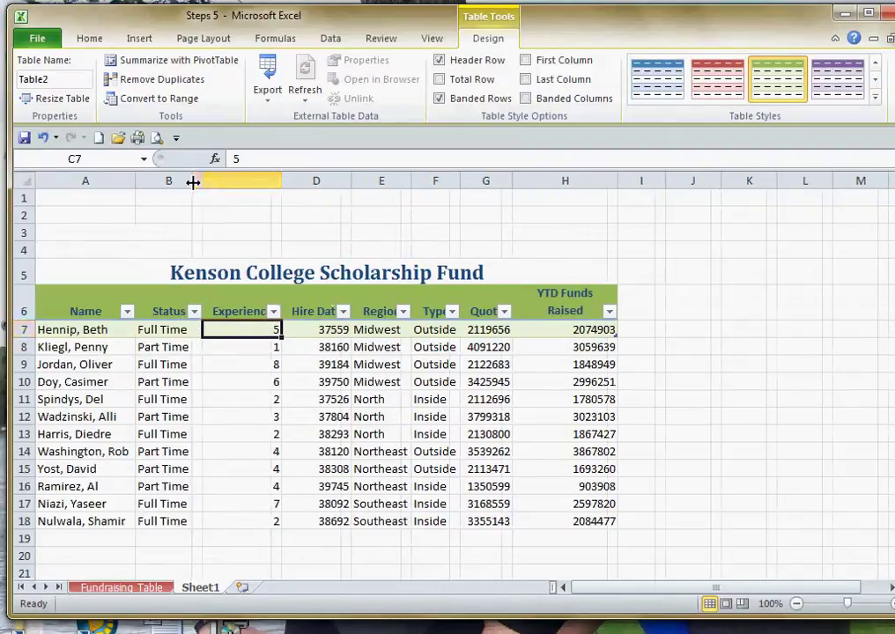
double_click(282, 181)
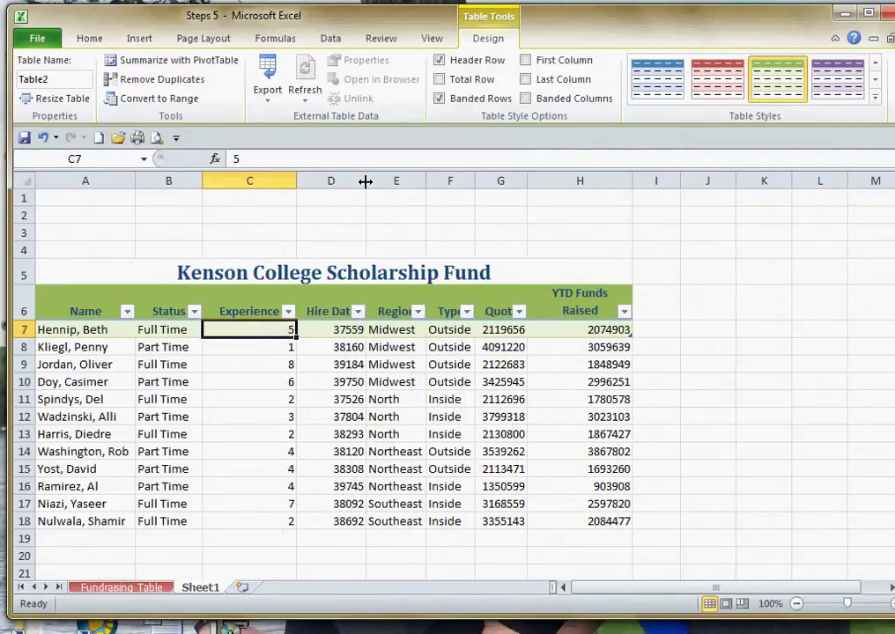
double_click(367, 180)
double_click(443, 181)
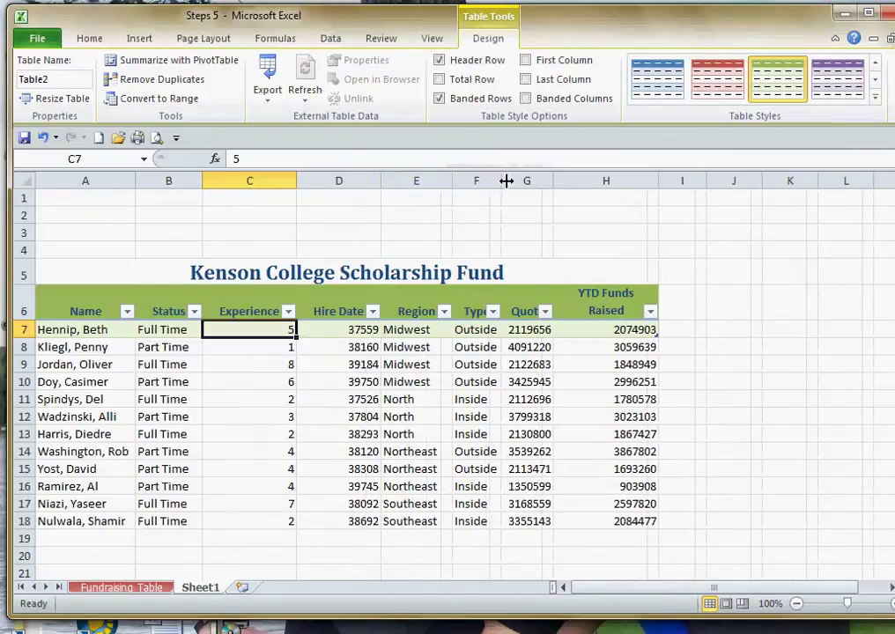
double_click(501, 181)
double_click(565, 181)
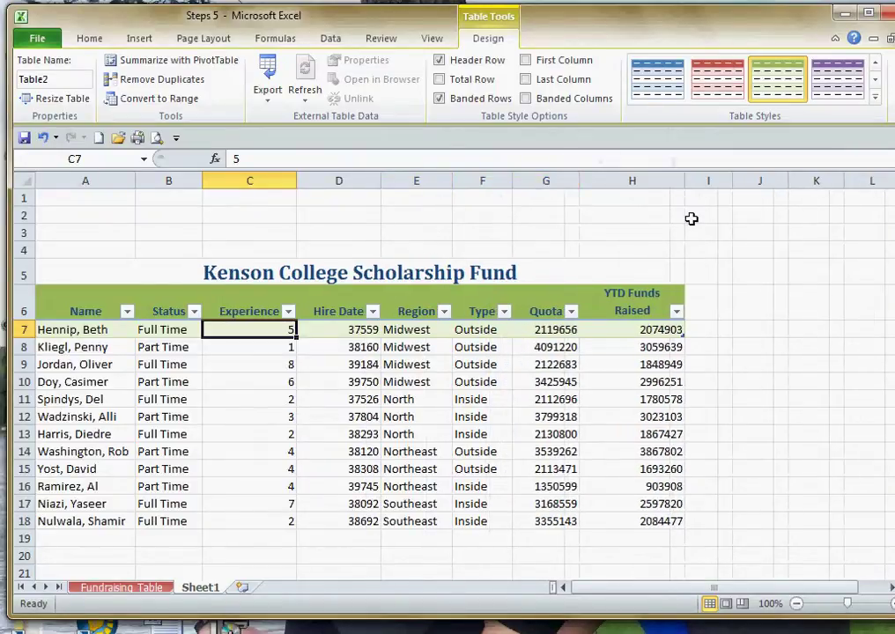
double_click(684, 181)
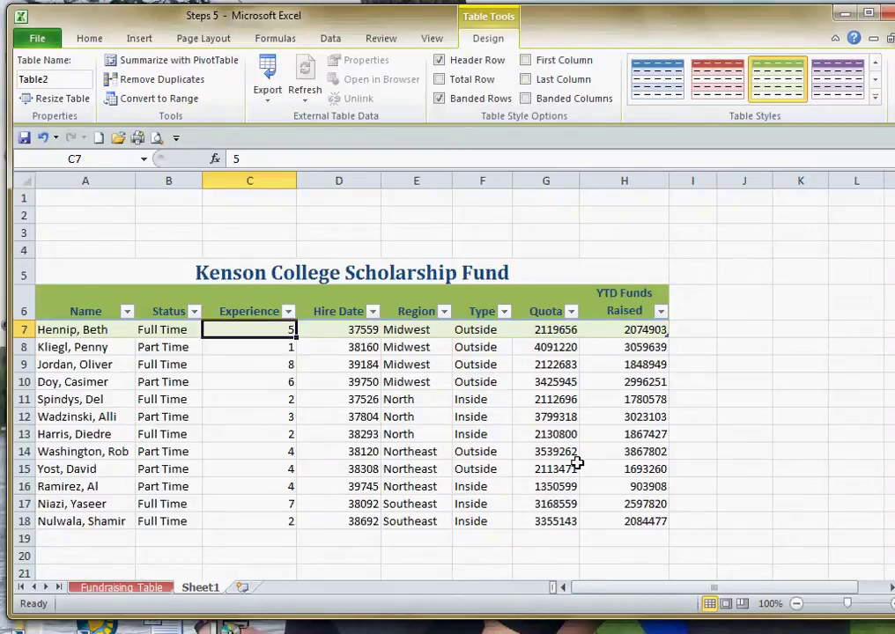
drag(220, 329, 485, 336)
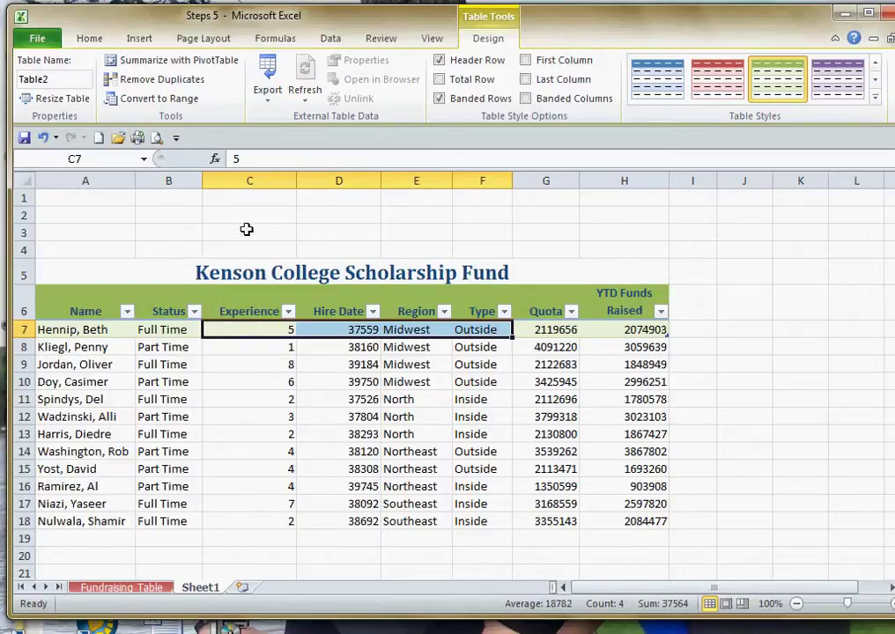
Centre the C7:F7 values and give D7 the 03/14/01 date format, showing 10/30/02
click(79, 37)
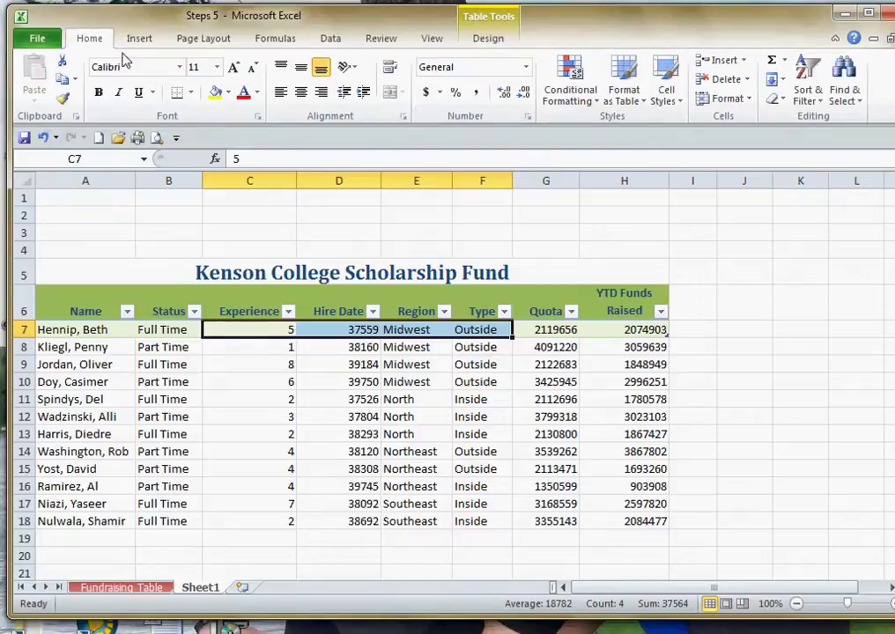
click(300, 92)
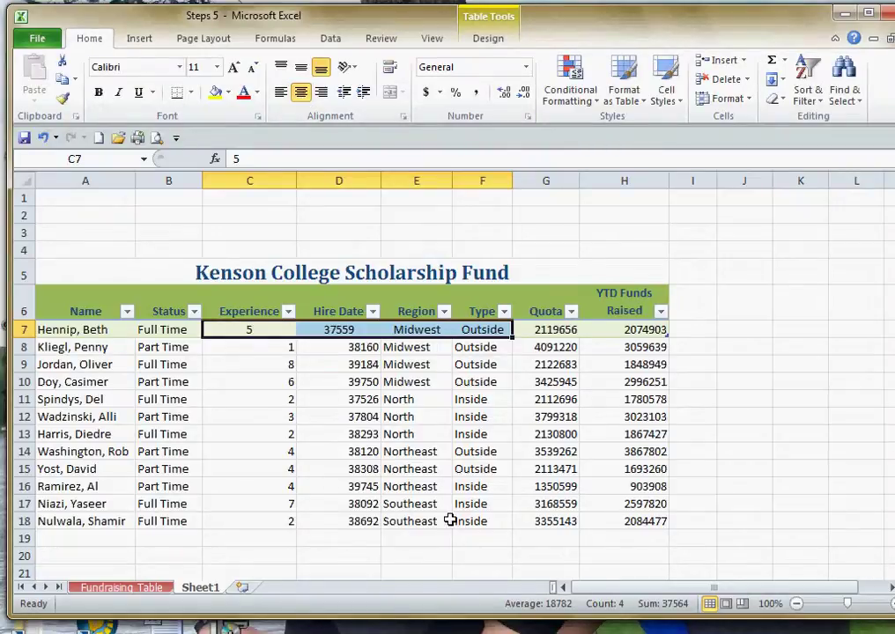
click(338, 329)
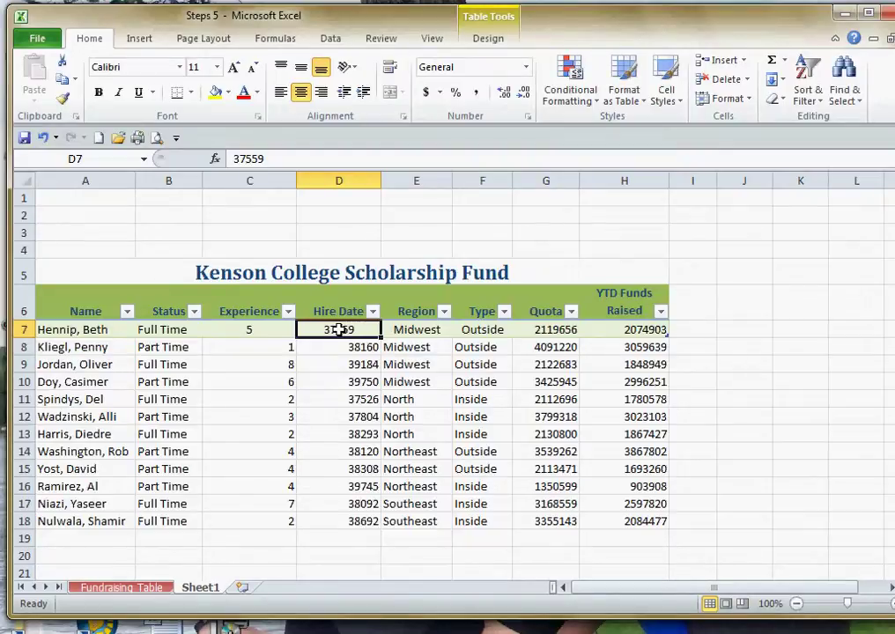
right_click(338, 329)
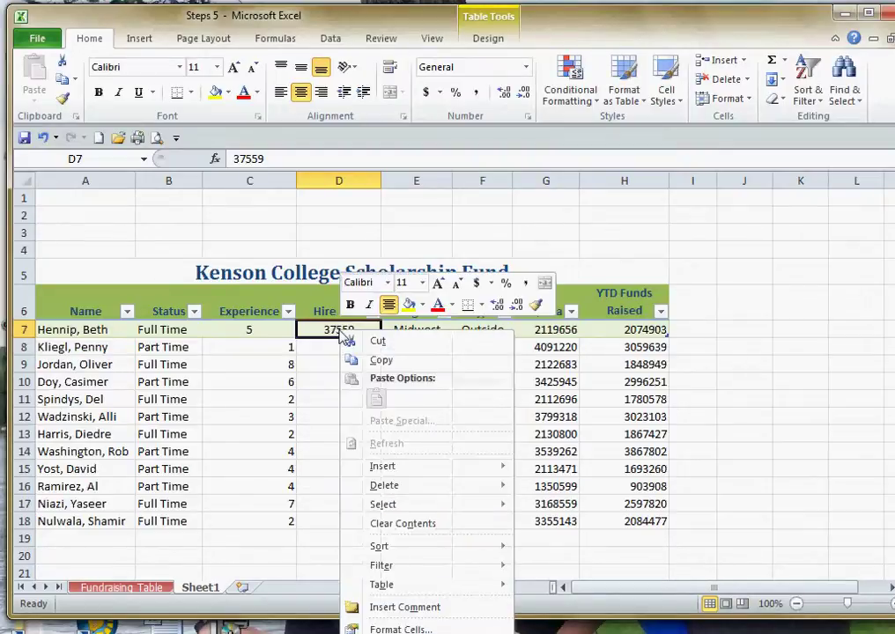
click(398, 629)
drag(405, 427, 656, 160)
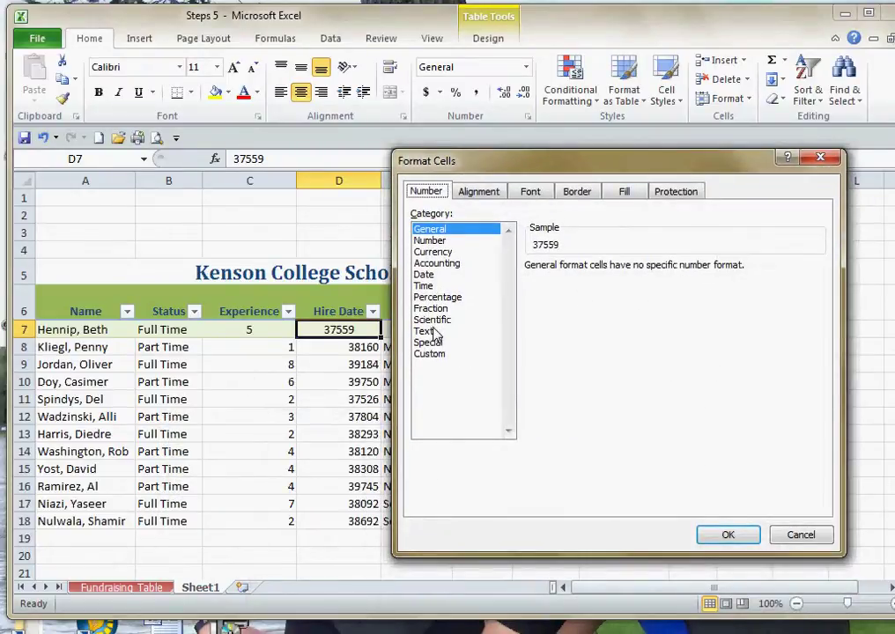
click(424, 275)
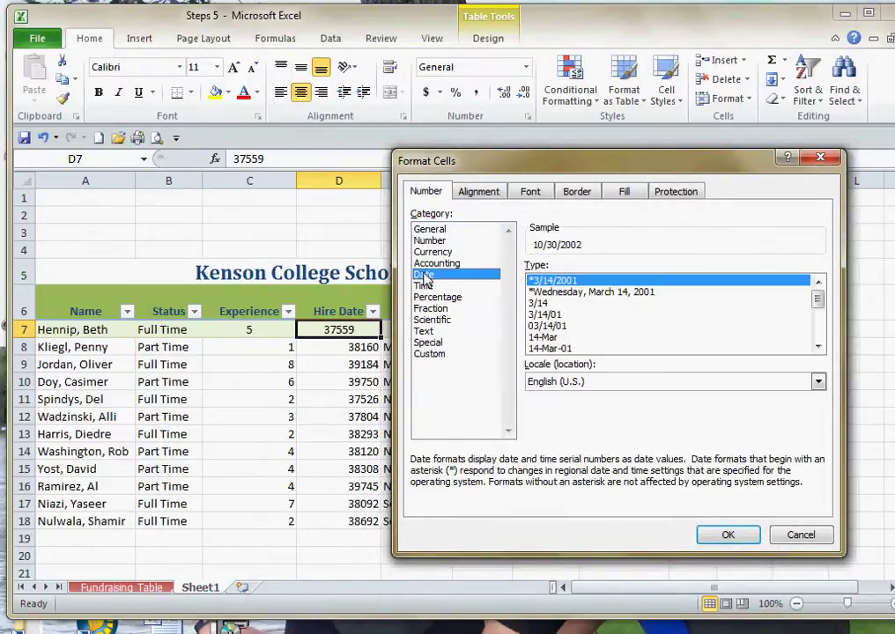
click(547, 325)
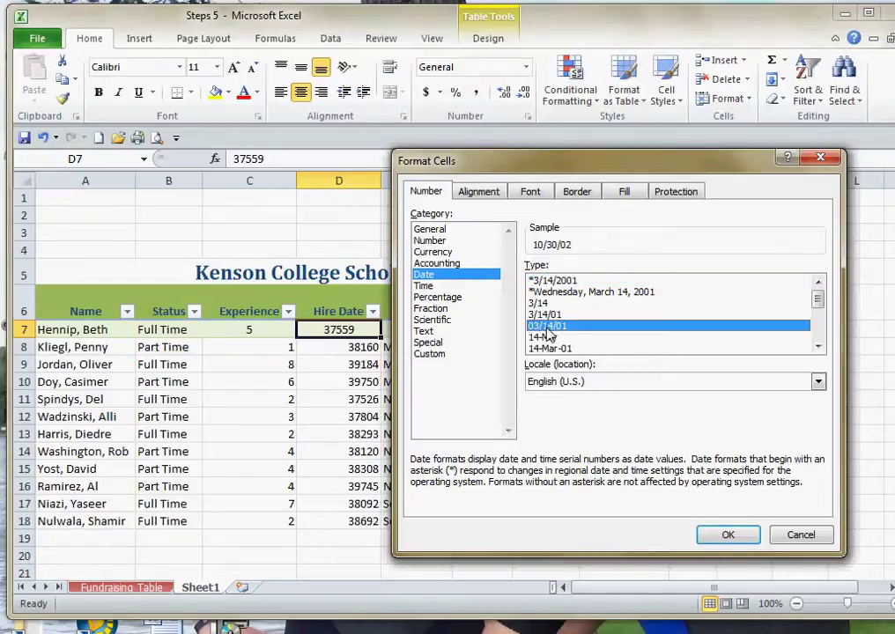
click(731, 534)
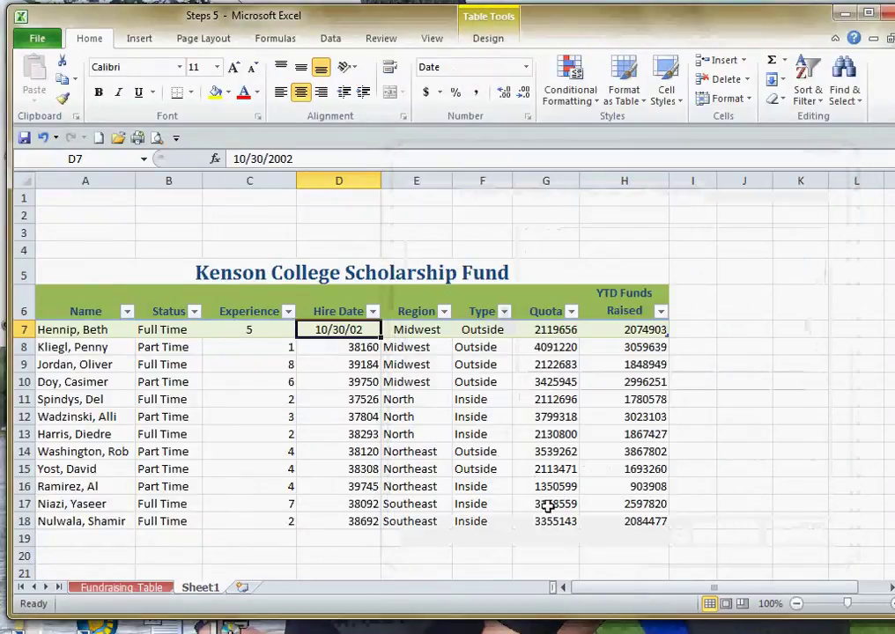
drag(532, 330, 627, 328)
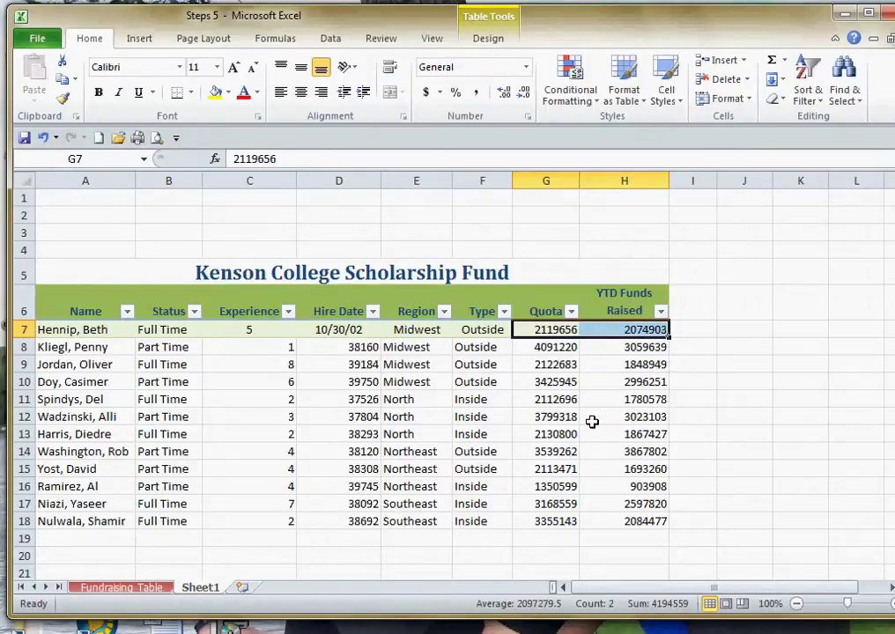
Format G7:H7 as Number with 0 decimals and a 1000 separator, giving 2,119,656 and 2,074,903
right_click(596, 332)
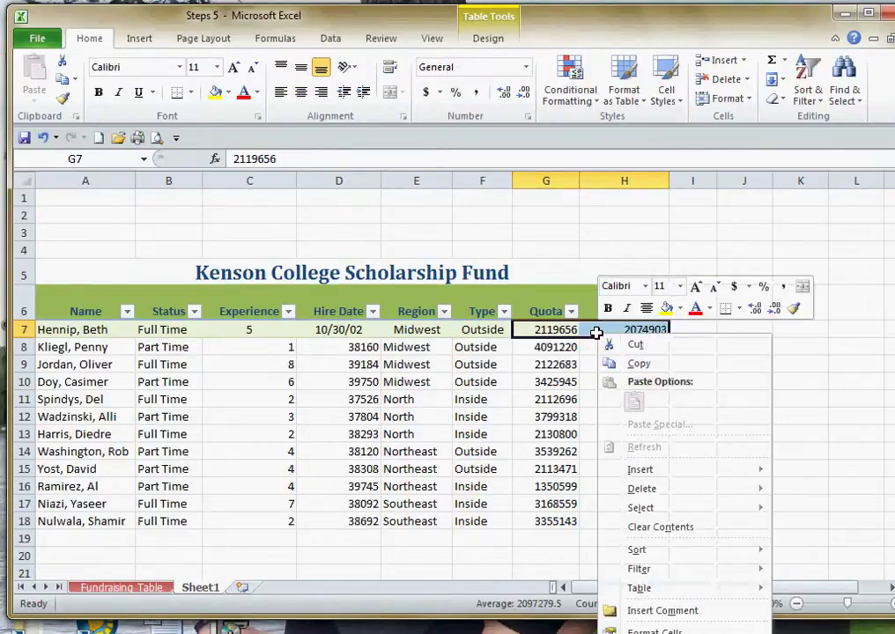
click(647, 631)
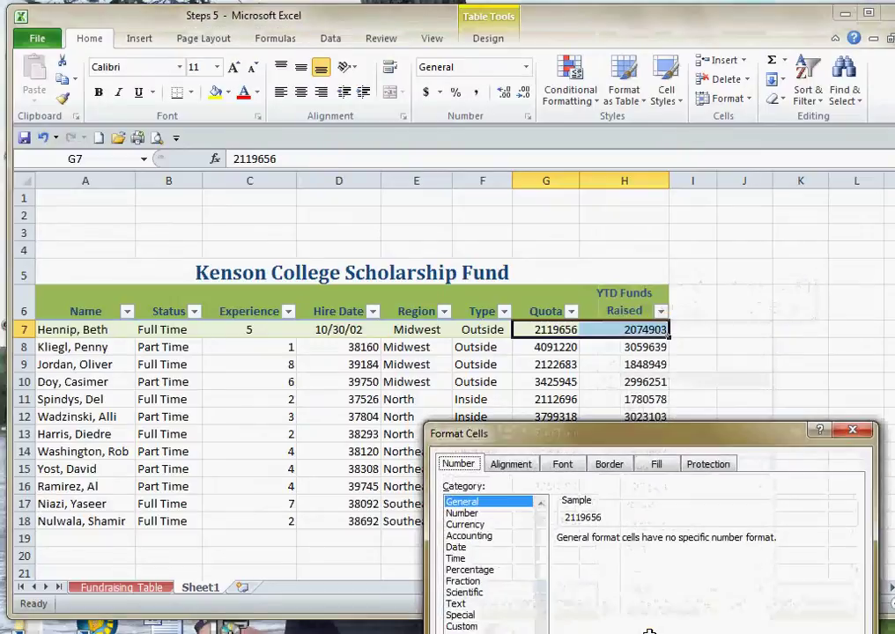
click(462, 513)
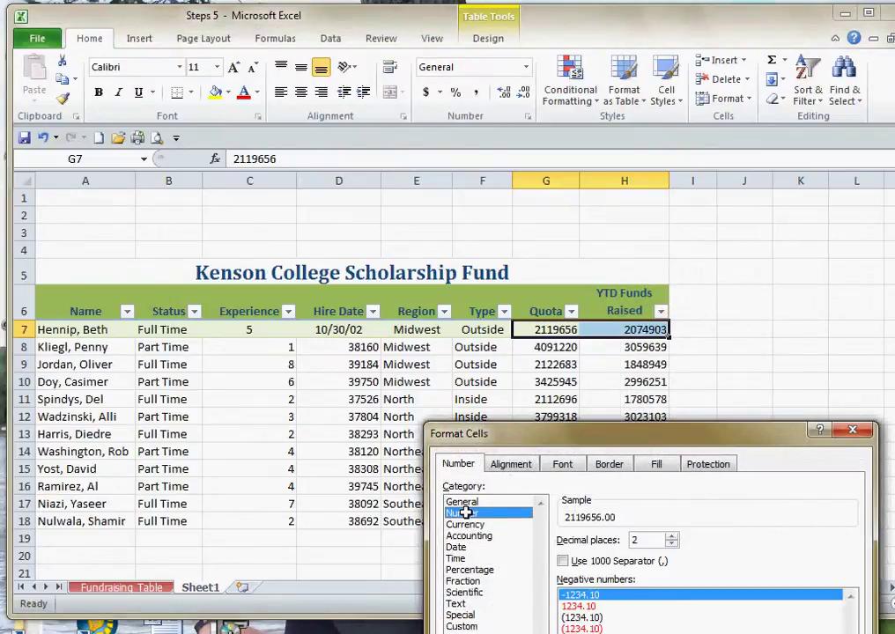
click(562, 561)
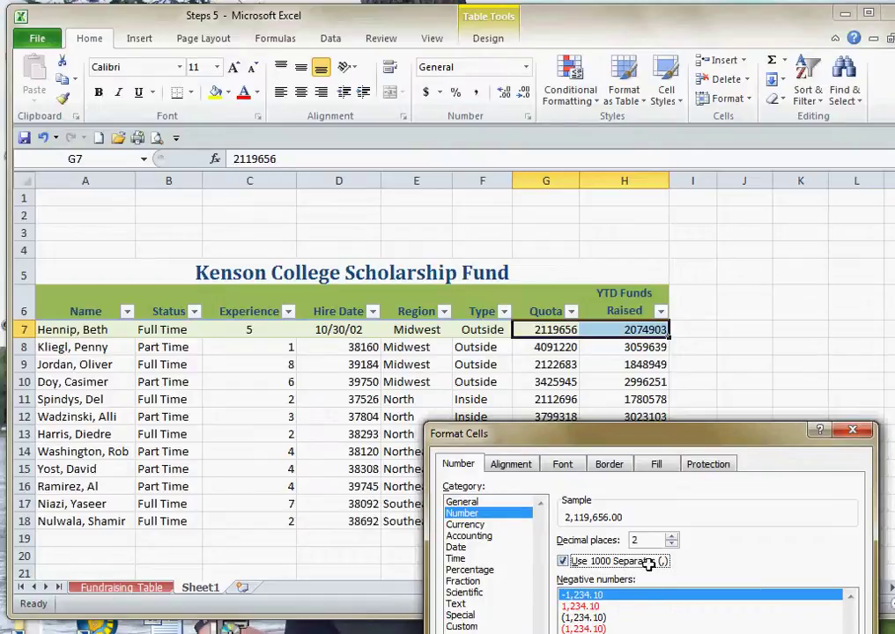
click(671, 542)
click(671, 545)
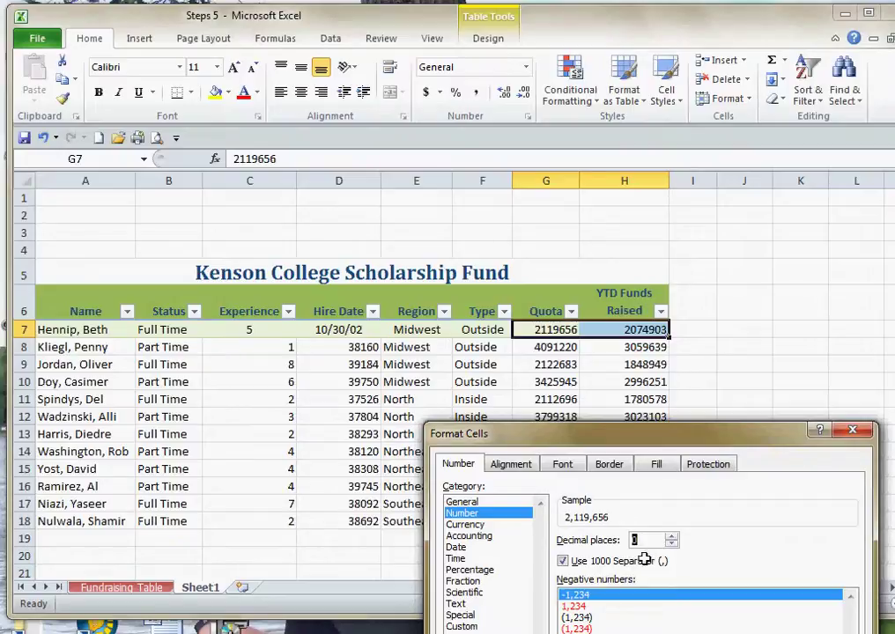
key(Return)
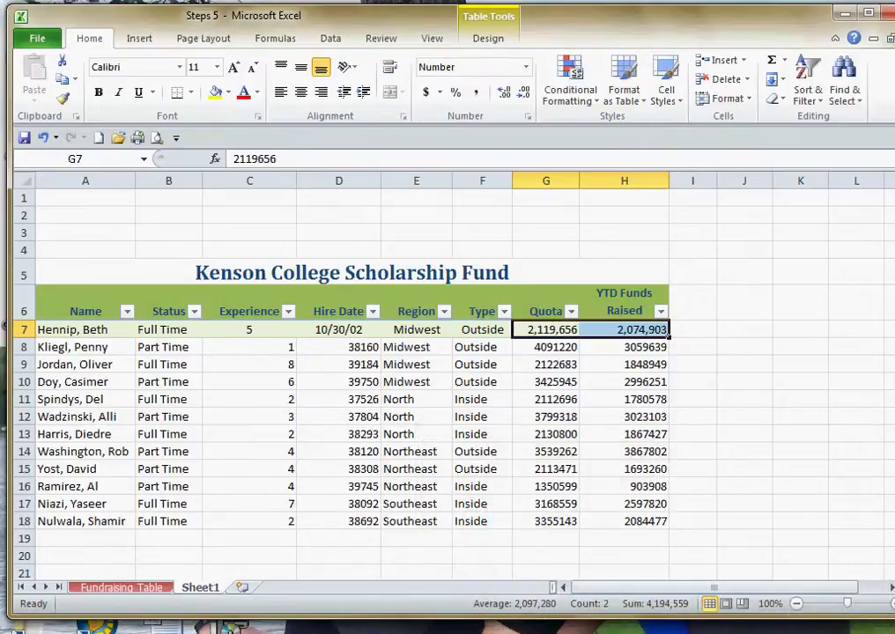
click(82, 328)
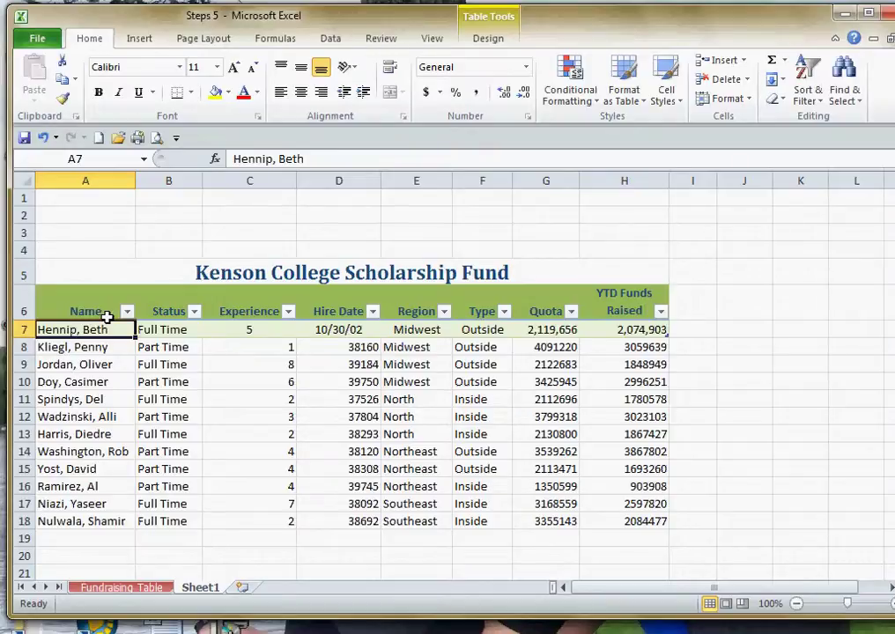
Duplicate the green Medium table style and name the copy TableStyleMedium4 Modified
click(633, 101)
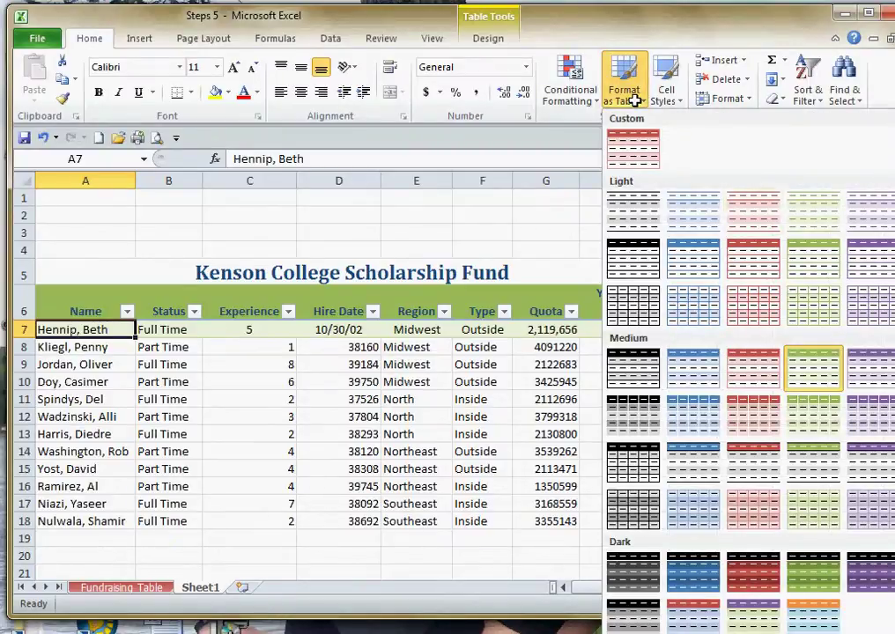
right_click(813, 369)
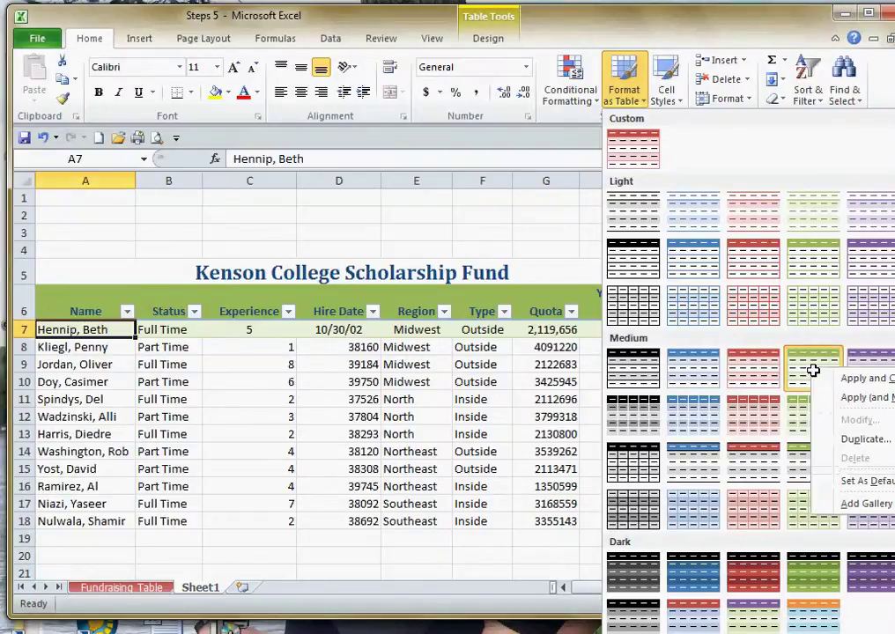
click(844, 436)
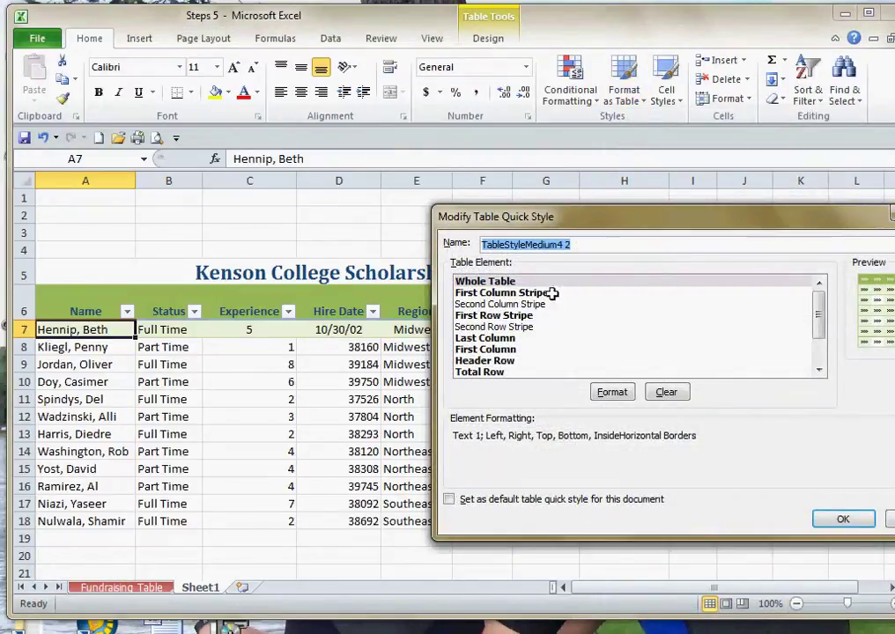
click(578, 244)
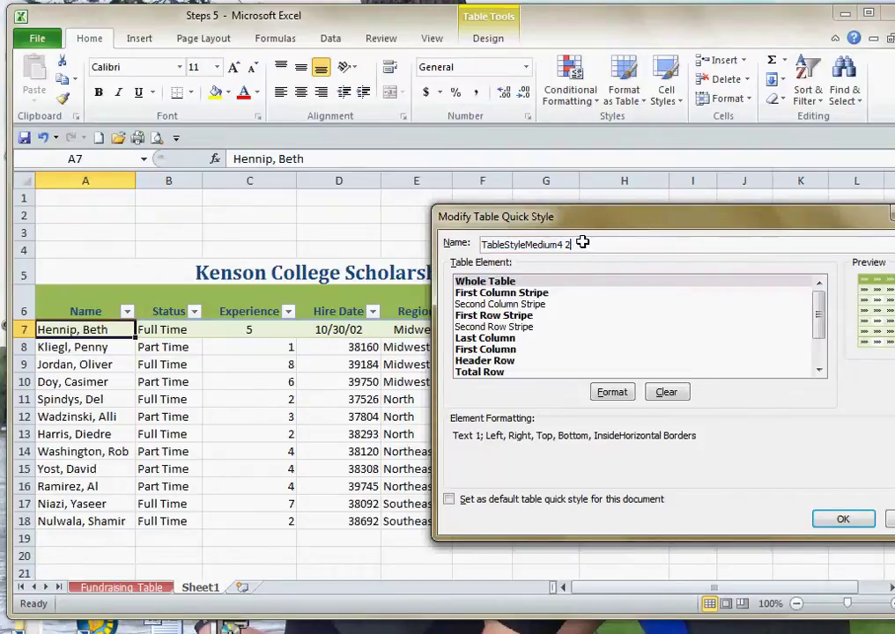
key(BackSpace)
text(Modified)
Make the custom style's Whole Table font bold, save it, and select A6:H18
click(612, 392)
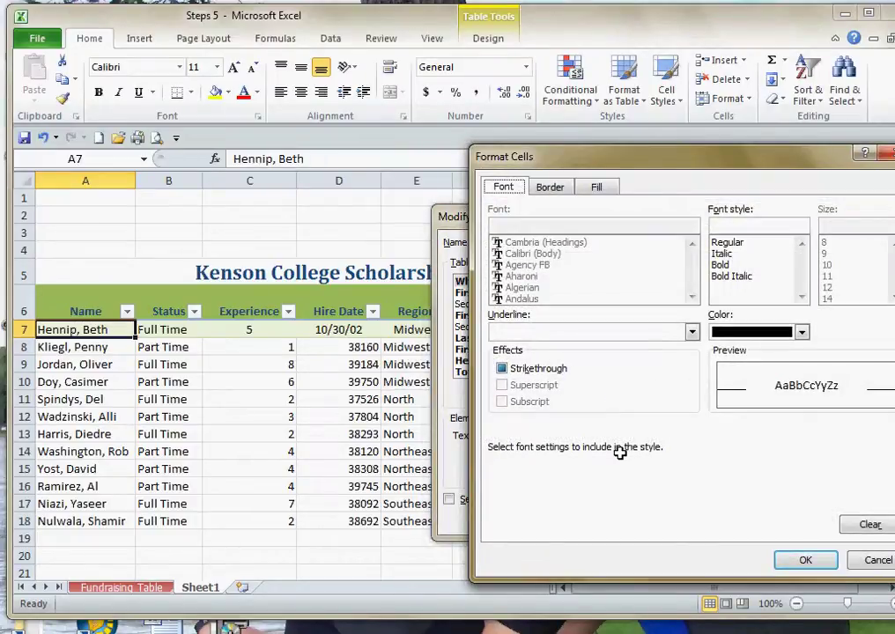
click(722, 264)
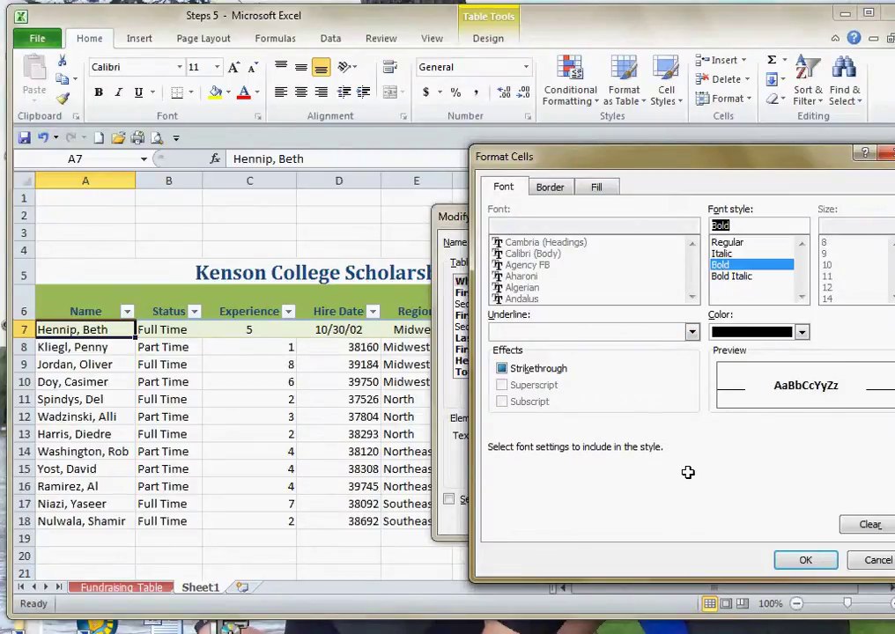
click(810, 560)
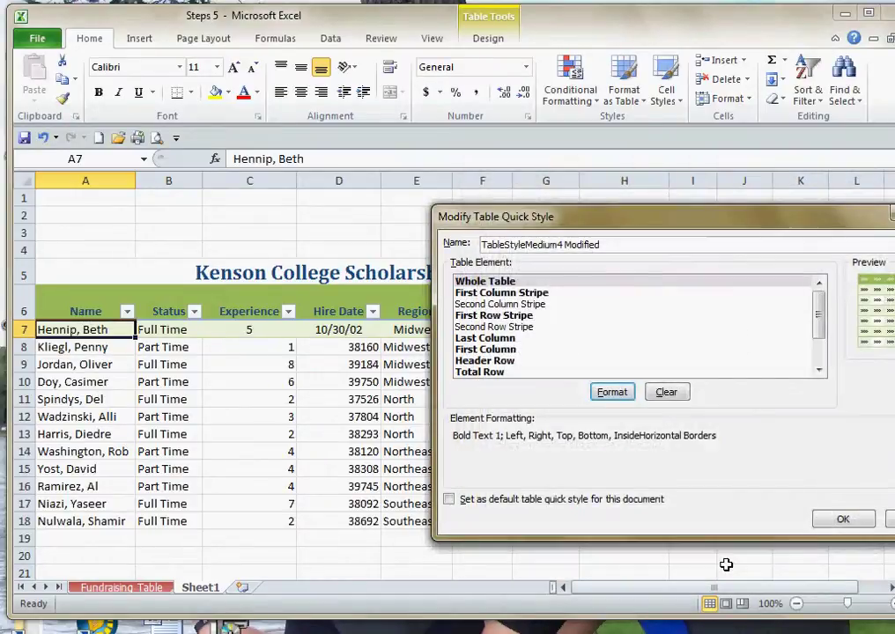
click(834, 518)
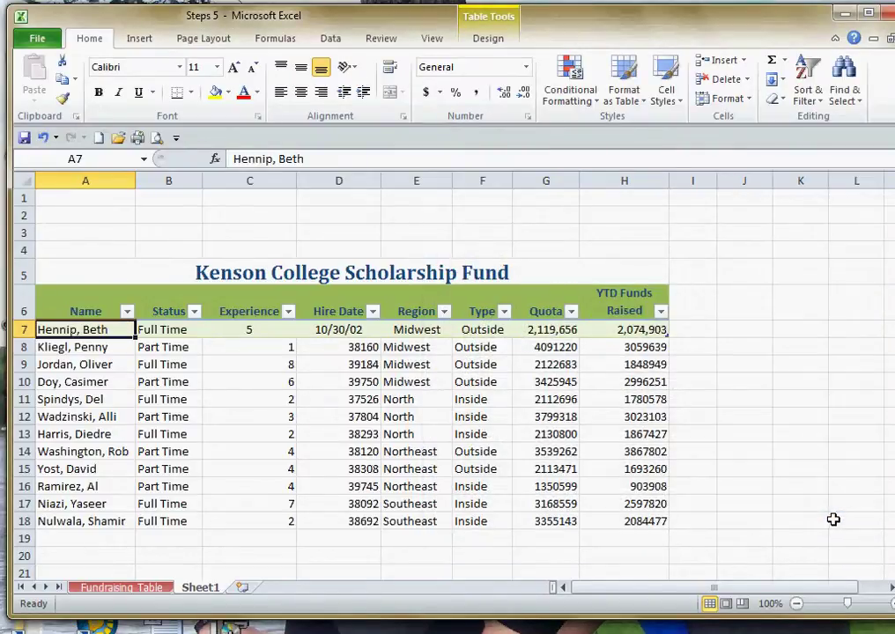
click(53, 302)
drag(53, 302, 639, 519)
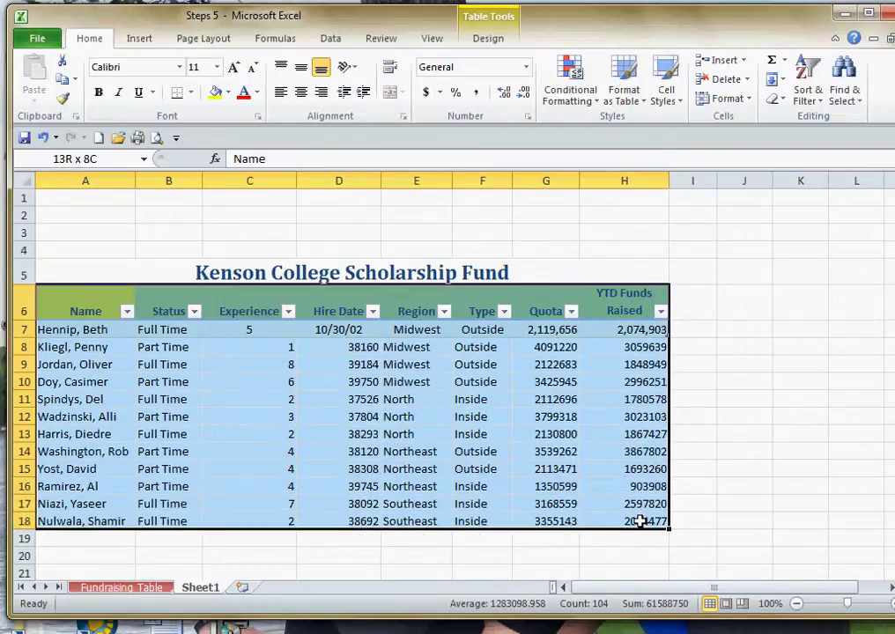
Apply the custom TableStyleMedium4 Modified style from the Custom section to the table
click(624, 100)
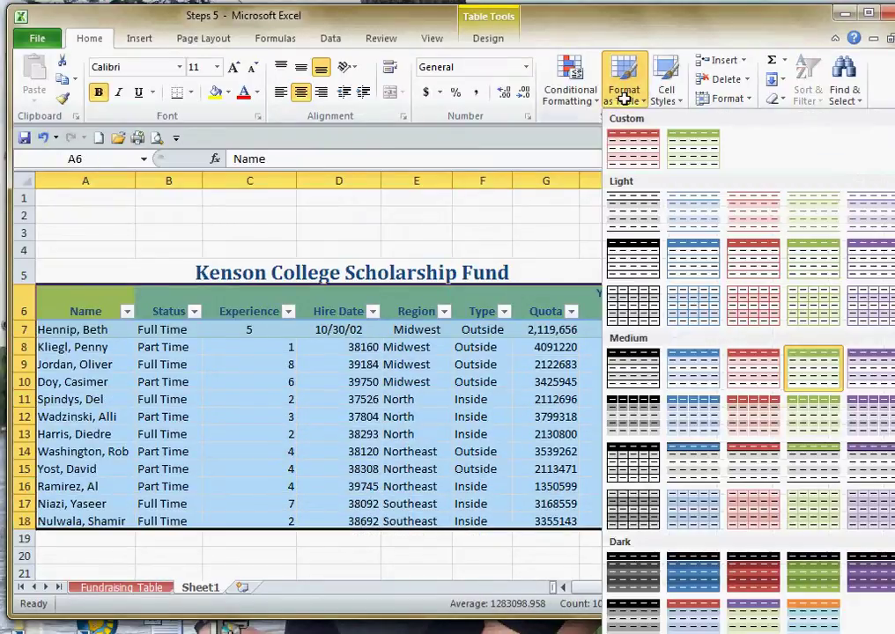
click(687, 149)
click(248, 427)
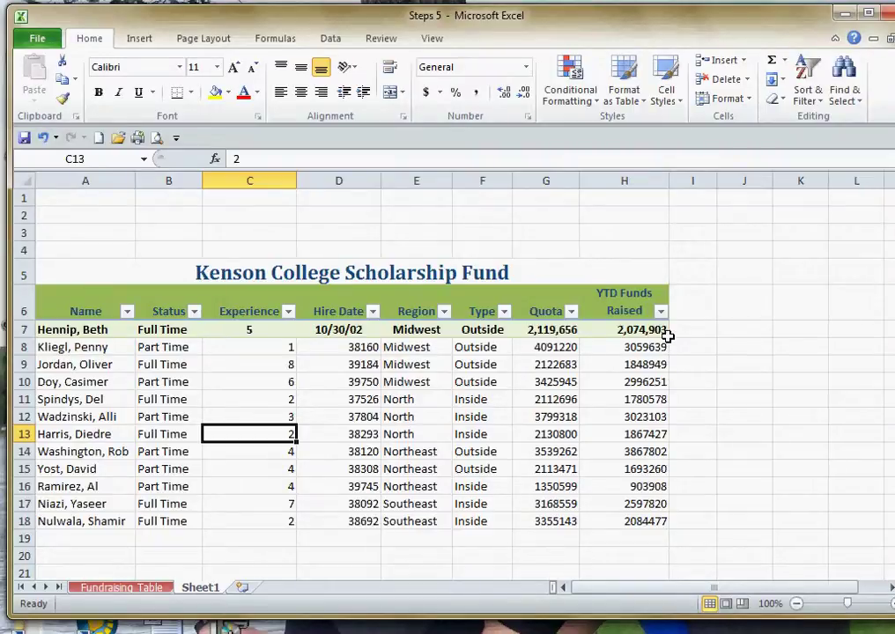
Resize the table down to row 18, then add an empty row 19 from H18
drag(667, 336, 662, 525)
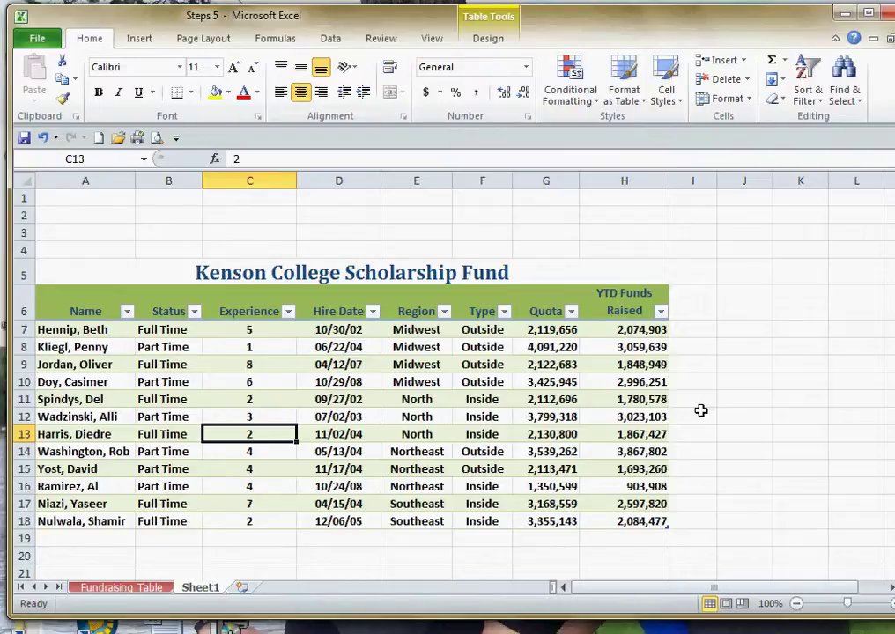
click(654, 523)
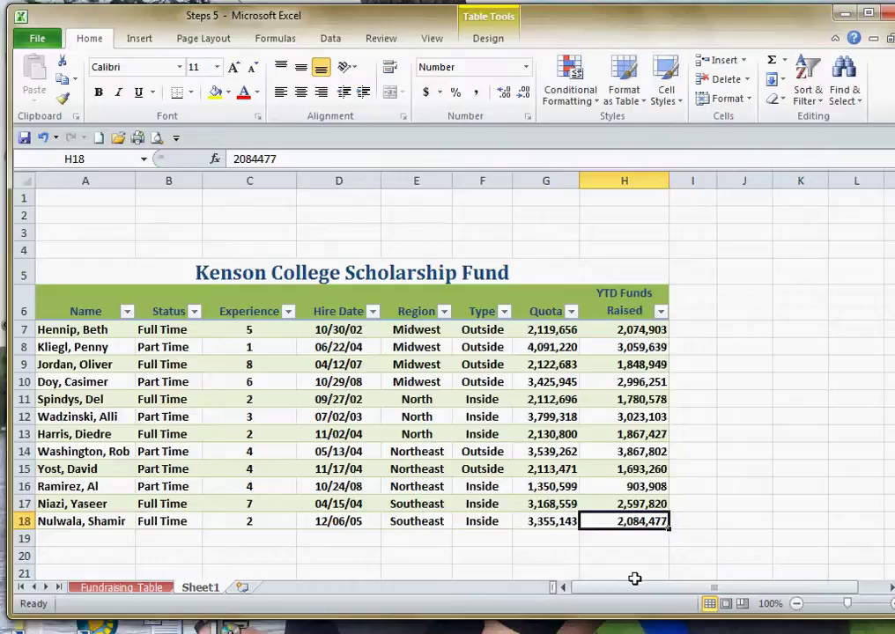
key(Tab)
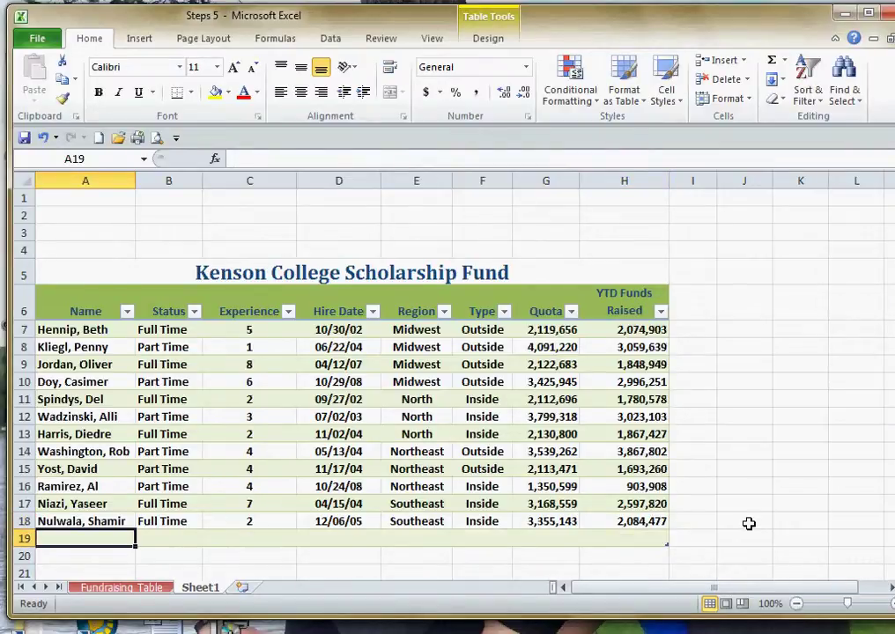
Copy the row 26 record into table row 19 using Match Destination Formatting
scroll(748, 522, down, 2)
drag(65, 529, 609, 529)
key(ctrl+c)
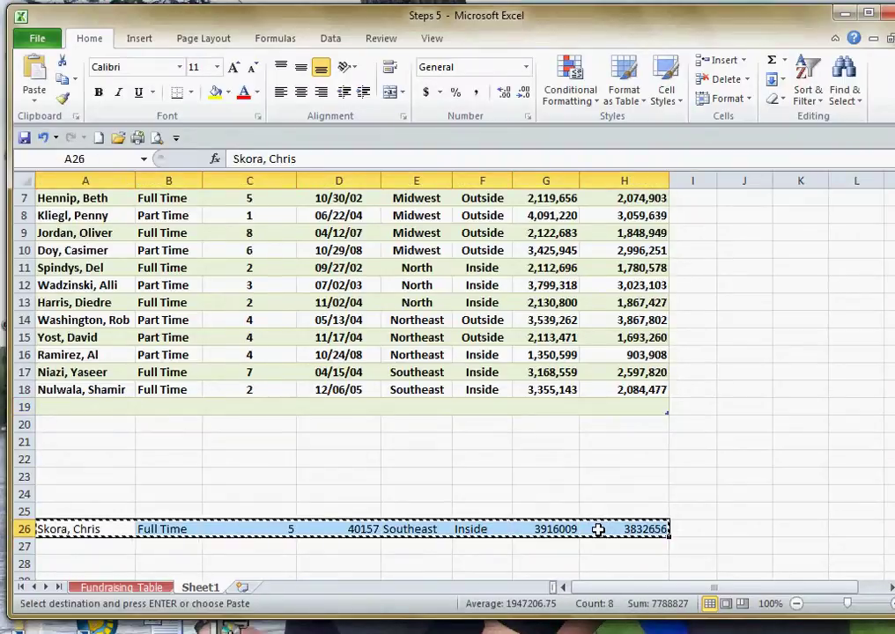
click(67, 406)
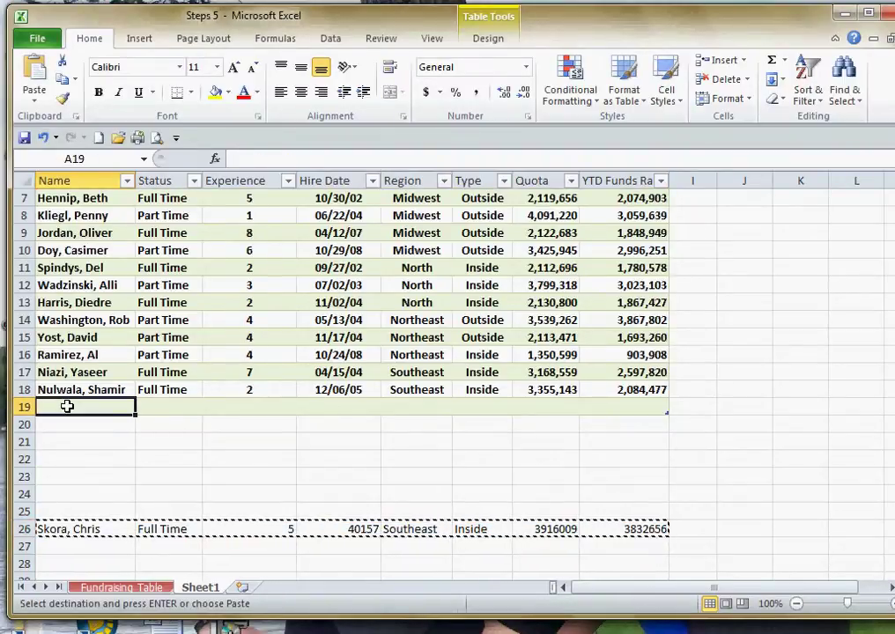
key(ctrl+v)
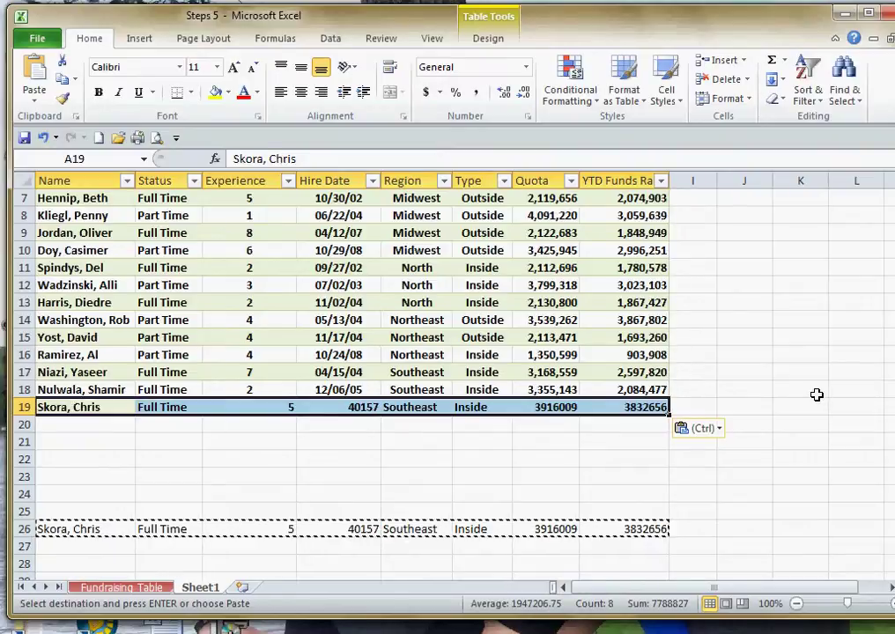
scroll(815, 393, up, 2)
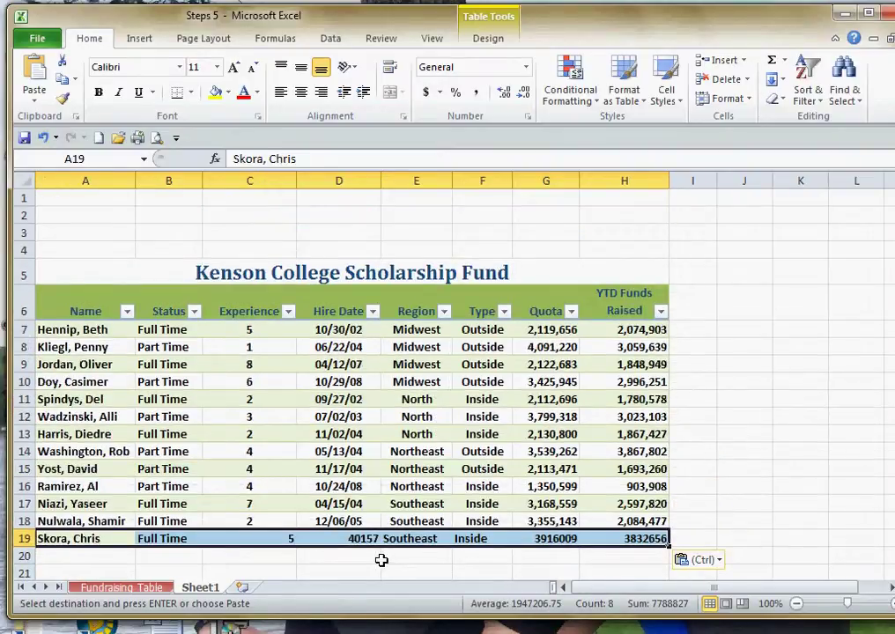
click(720, 560)
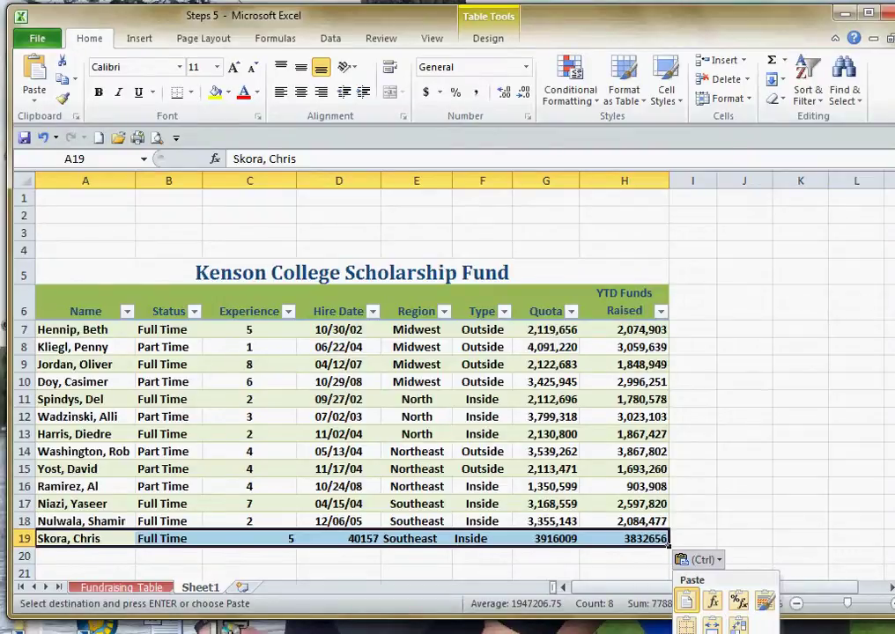
click(686, 602)
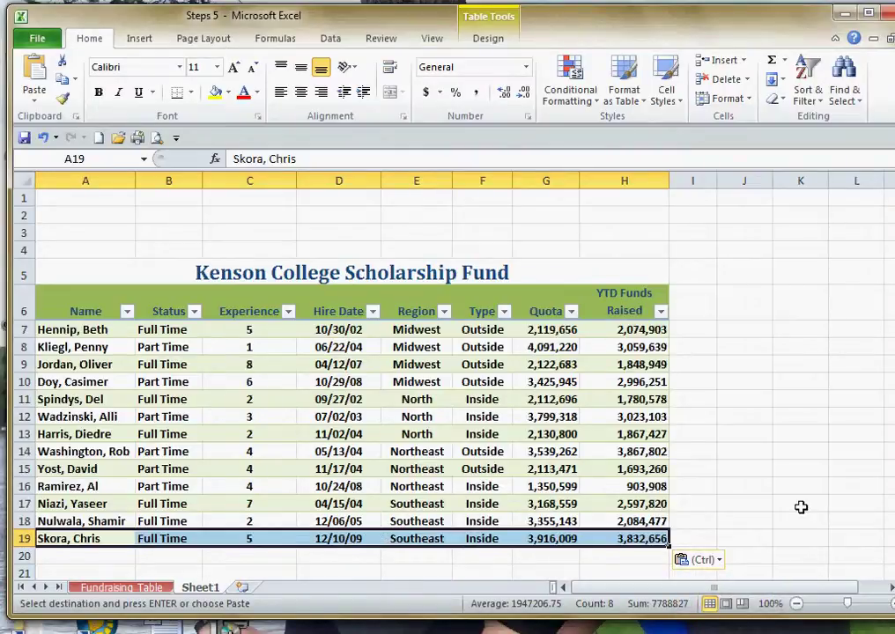
click(762, 482)
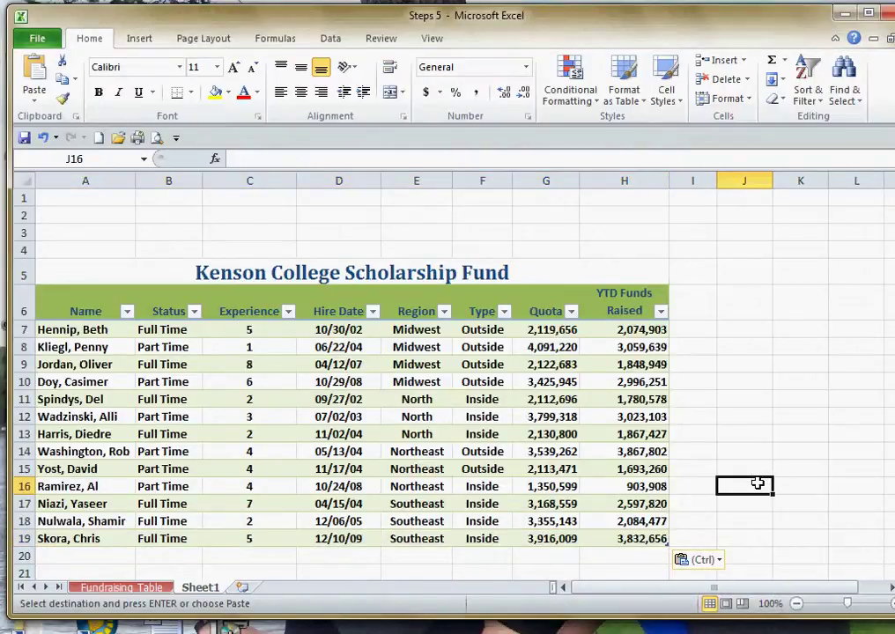
key(Escape)
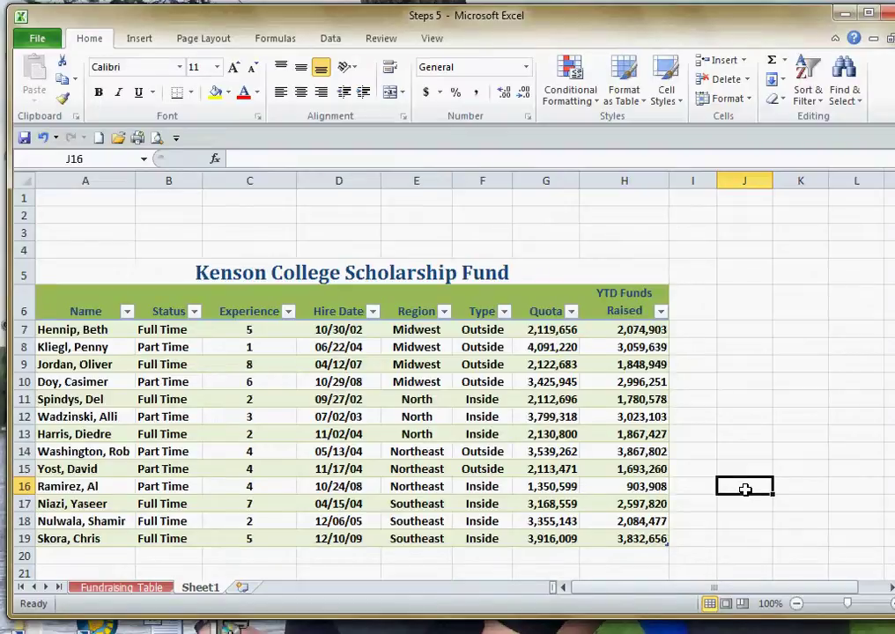
Sort the scholarship records A to Z using the Name column's filter arrow
scroll(741, 464, down, 1)
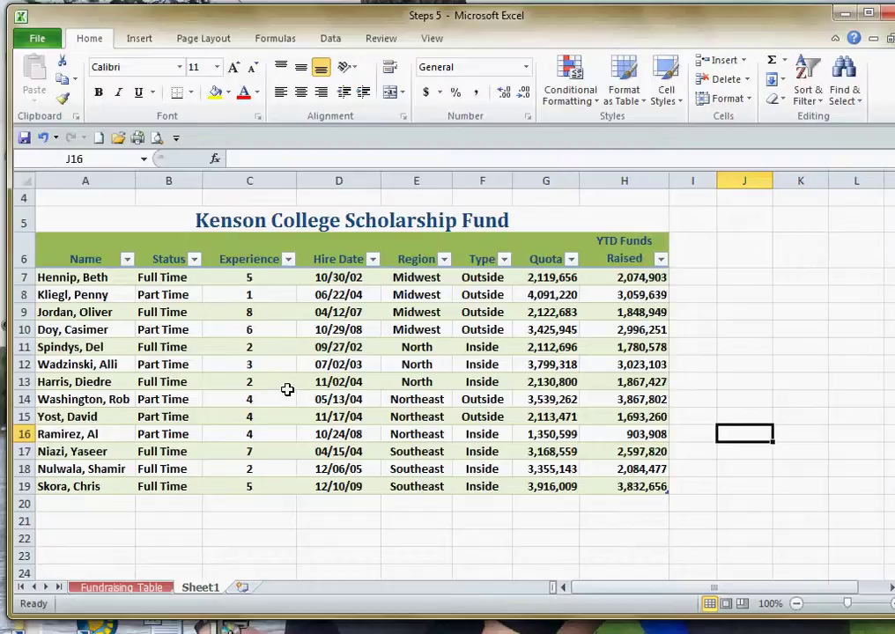
drag(79, 278, 614, 479)
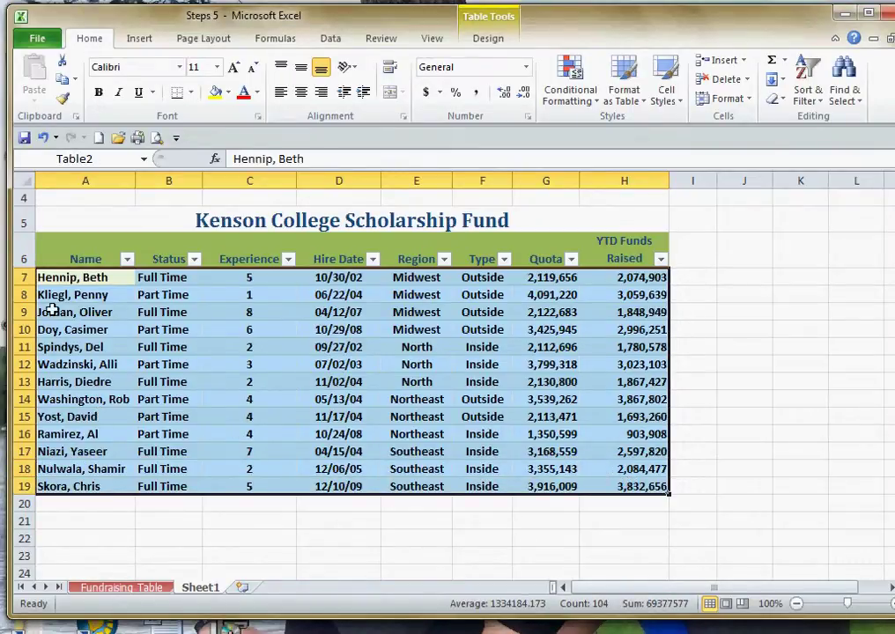
click(145, 368)
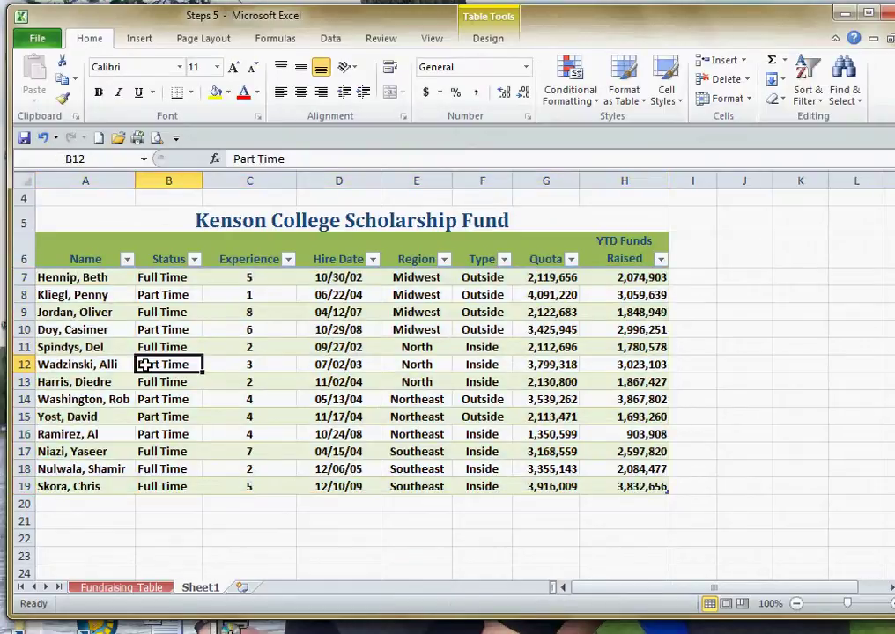
click(126, 259)
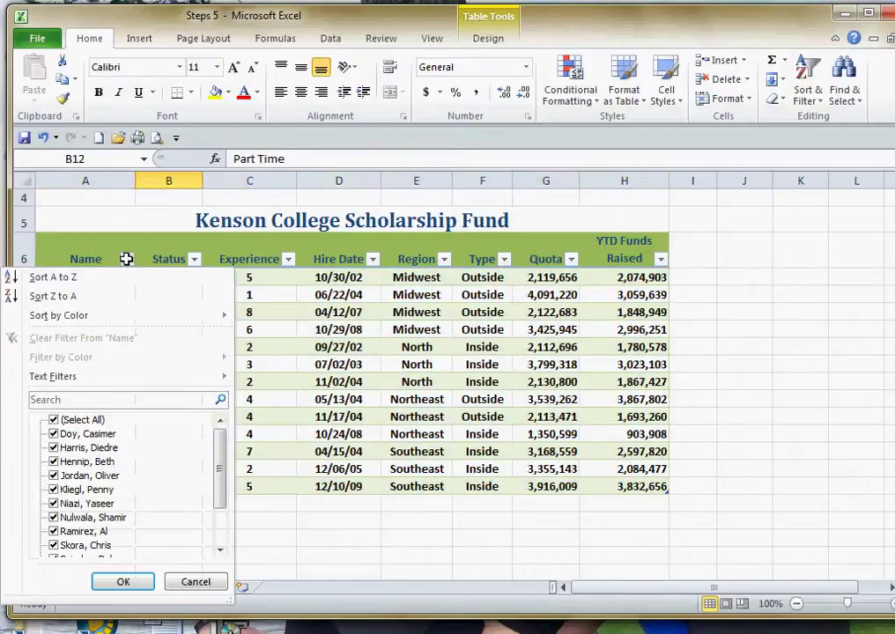
click(51, 276)
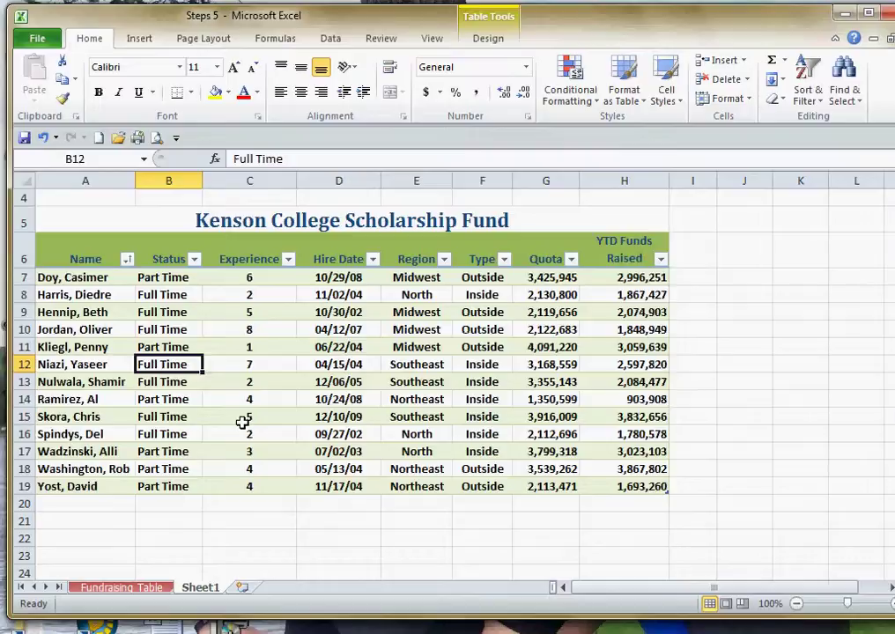
click(444, 259)
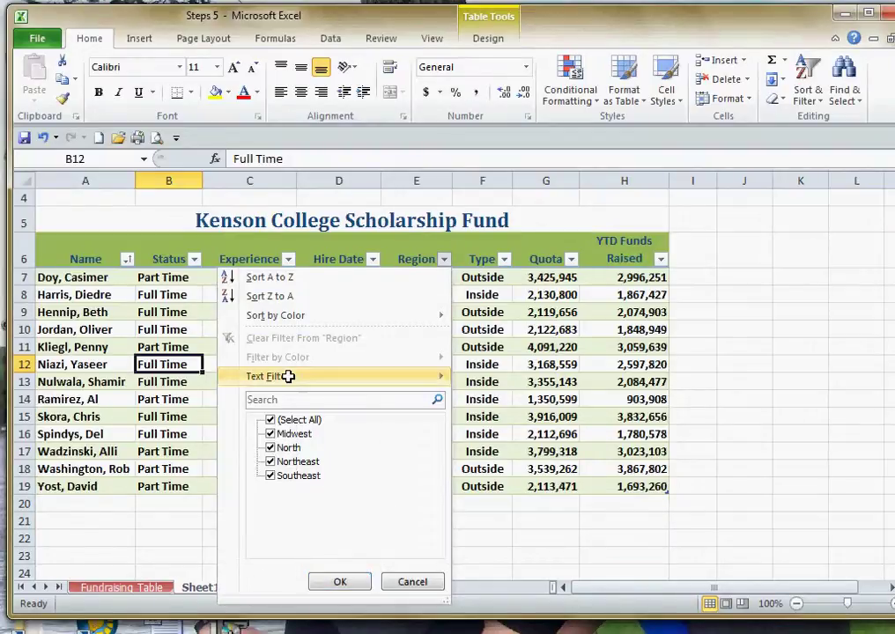
click(270, 420)
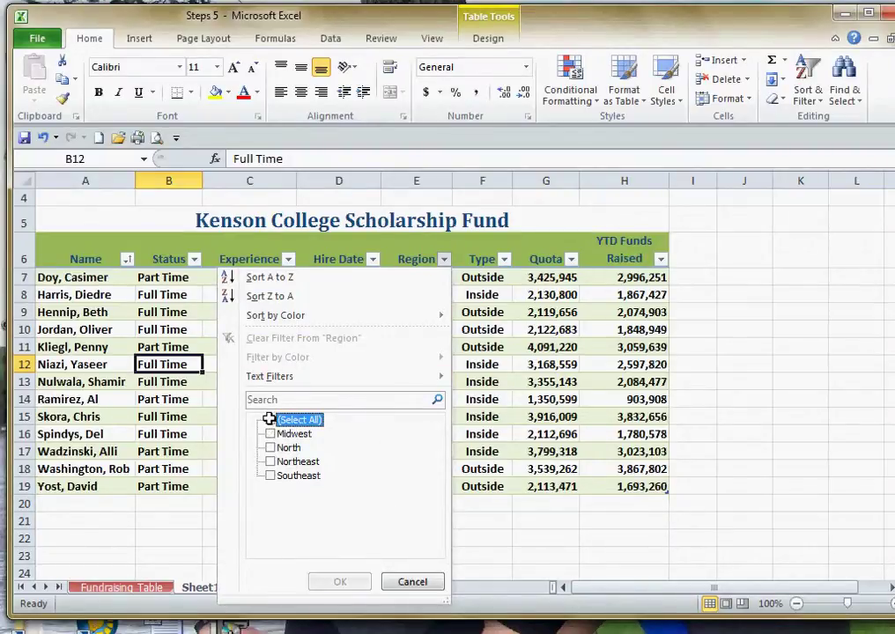
click(270, 434)
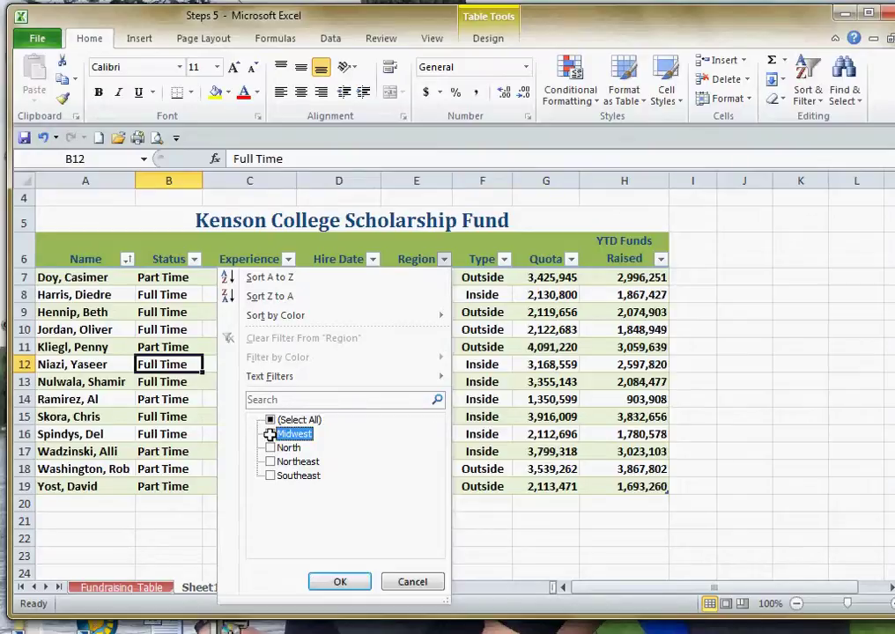
click(337, 580)
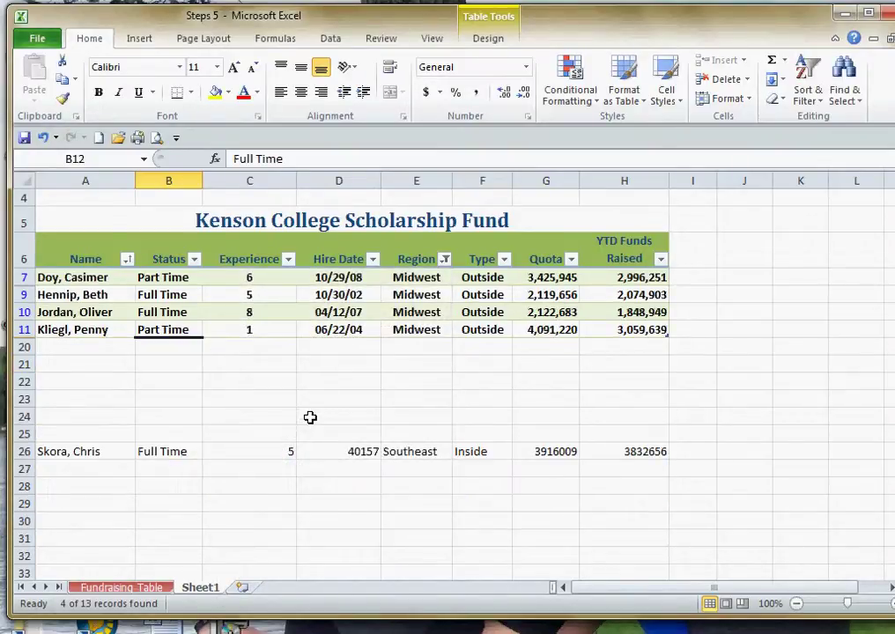
click(444, 259)
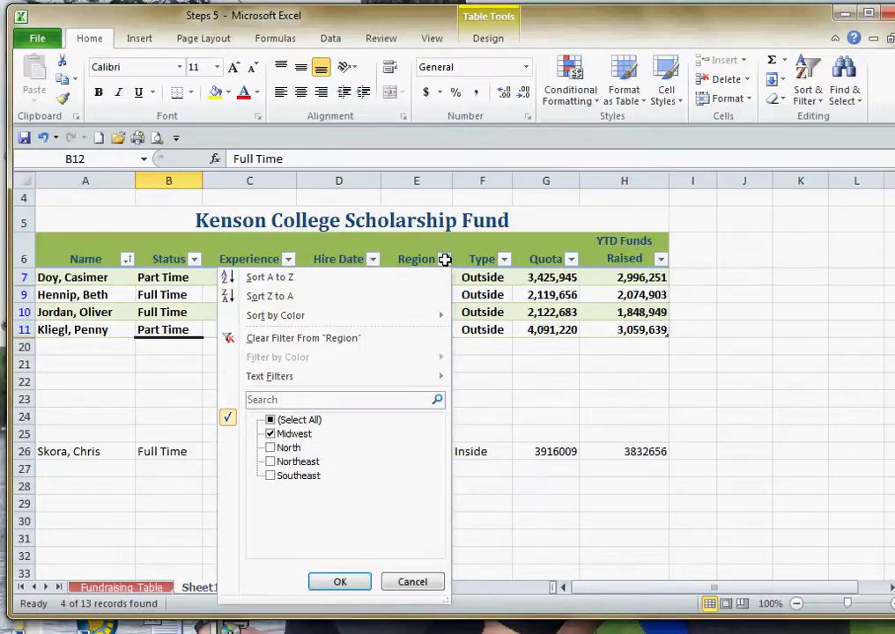
click(267, 420)
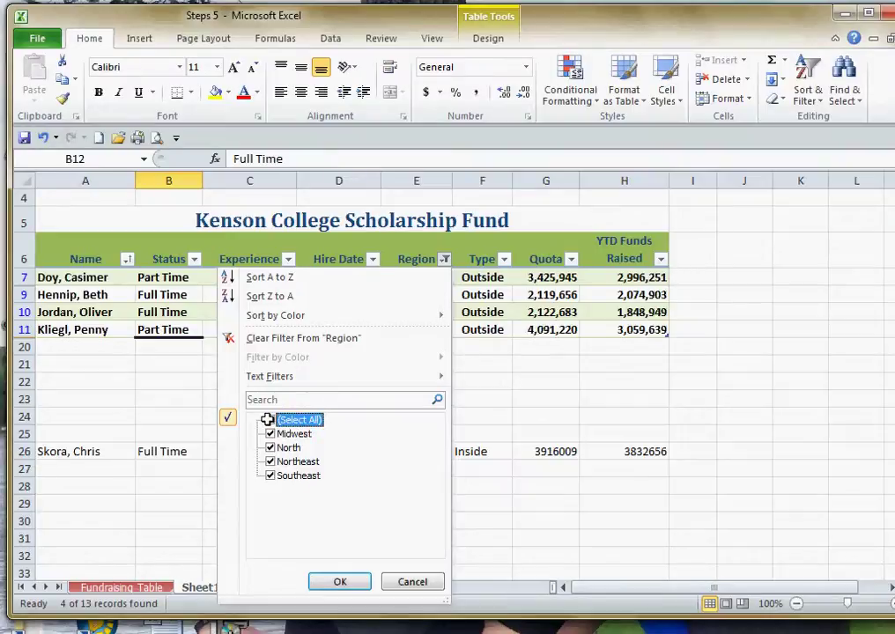
click(339, 581)
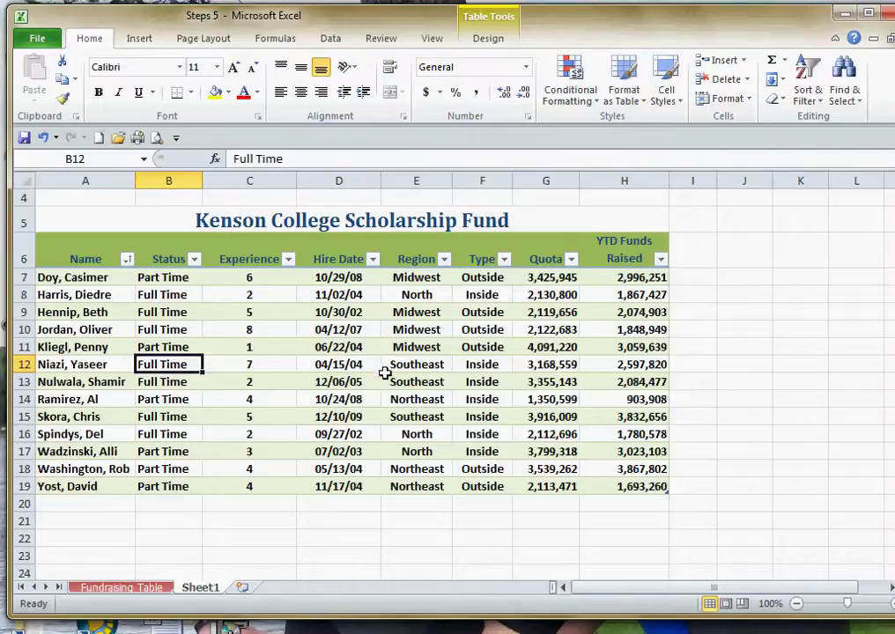
click(696, 255)
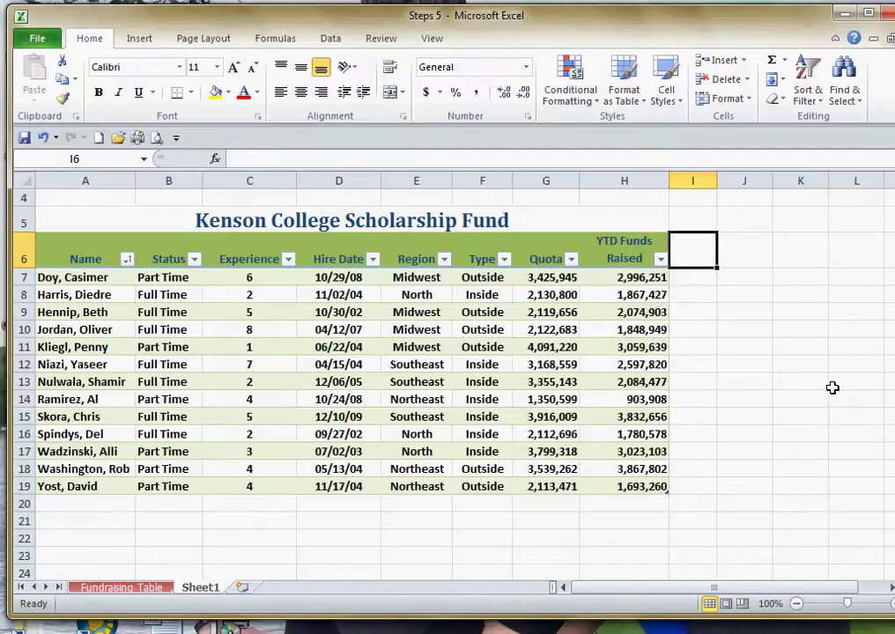
Add the column headers '% of Quota' in I6 and 'Grade' in J6
text(%)
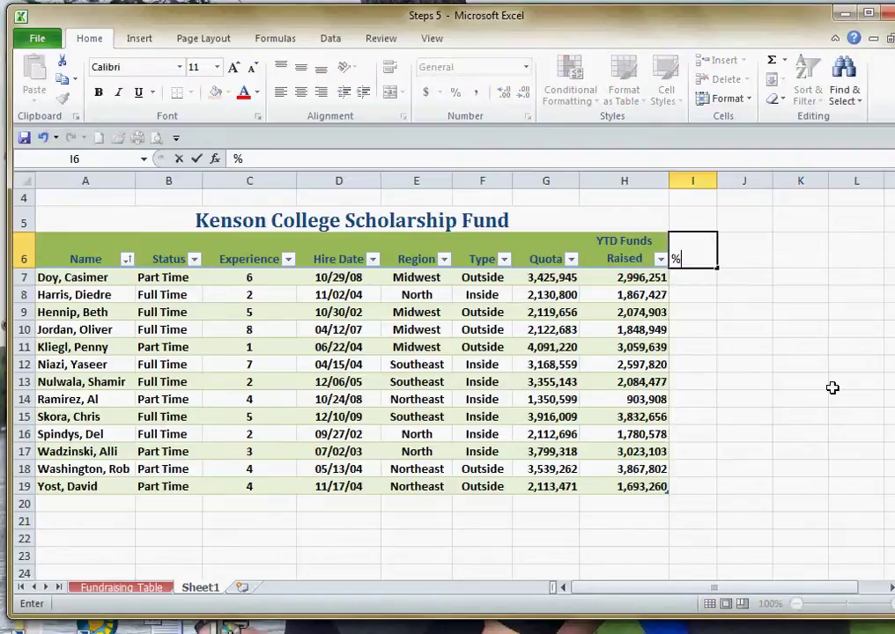
text( of Quota)
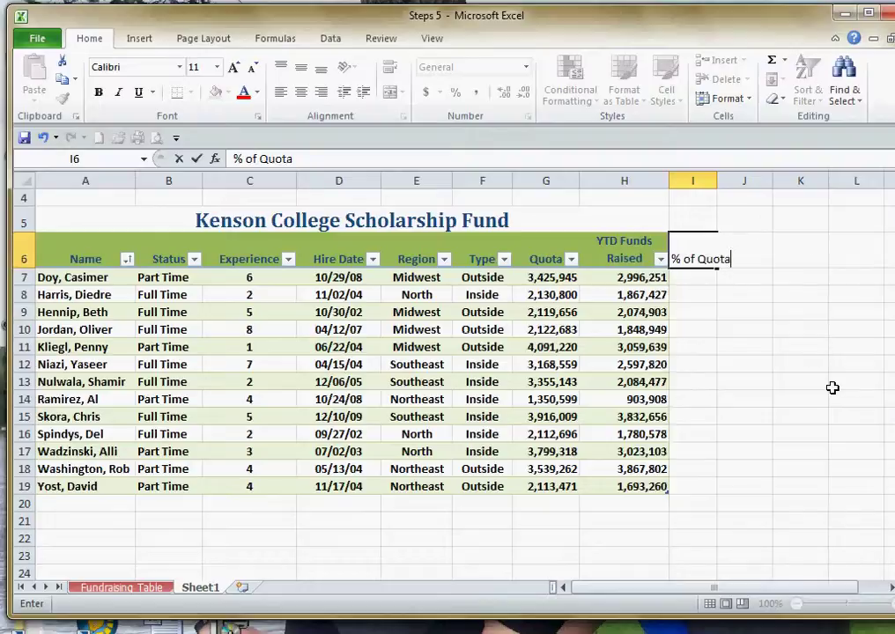
key(Tab)
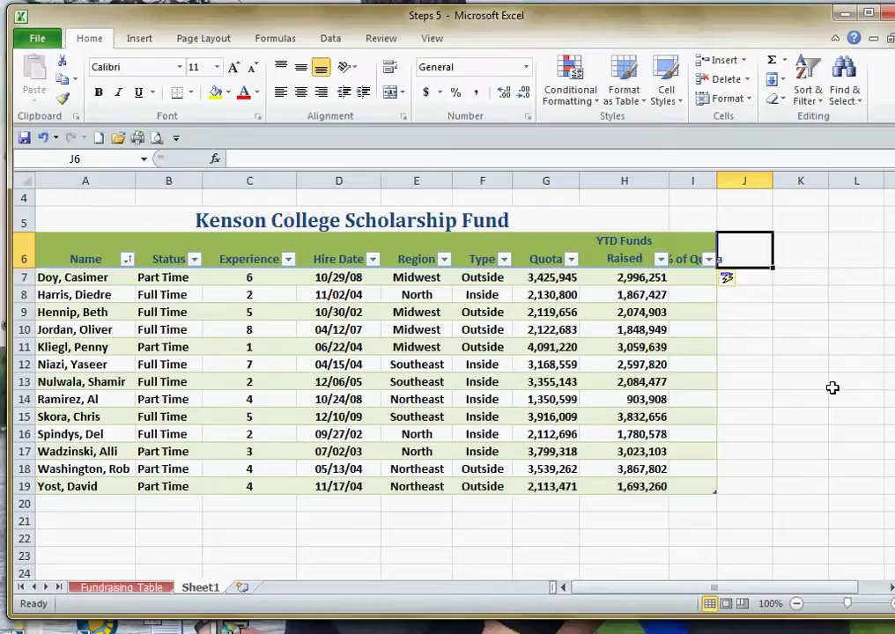
text(Grade)
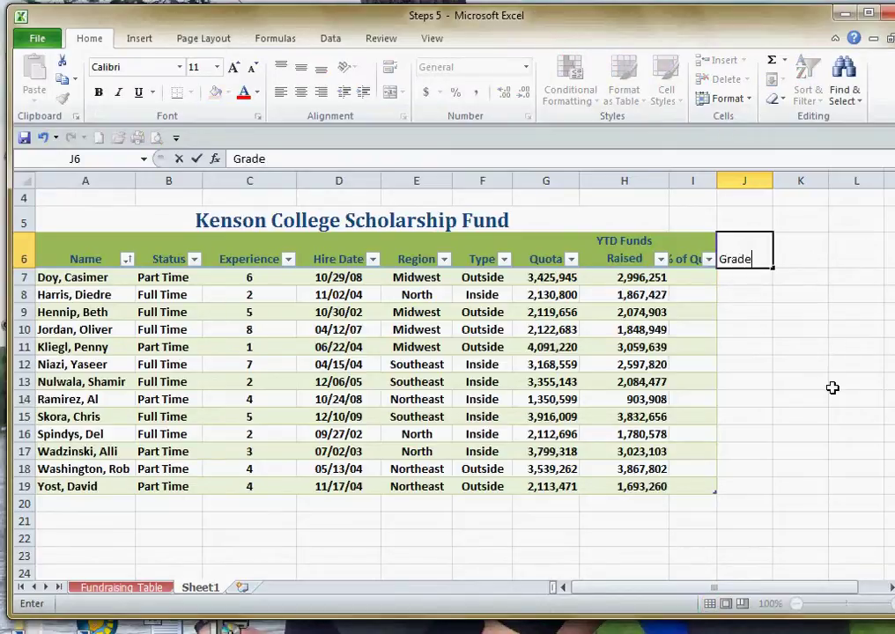
key(Return)
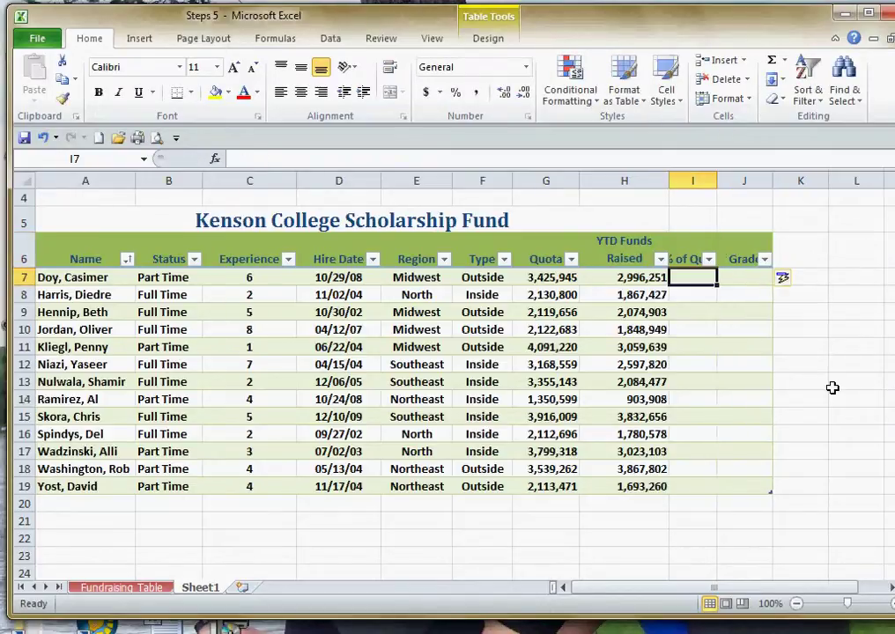
Wrap the '% of Quota' header onto two lines and autofit columns I and J
click(692, 259)
double_click(691, 259)
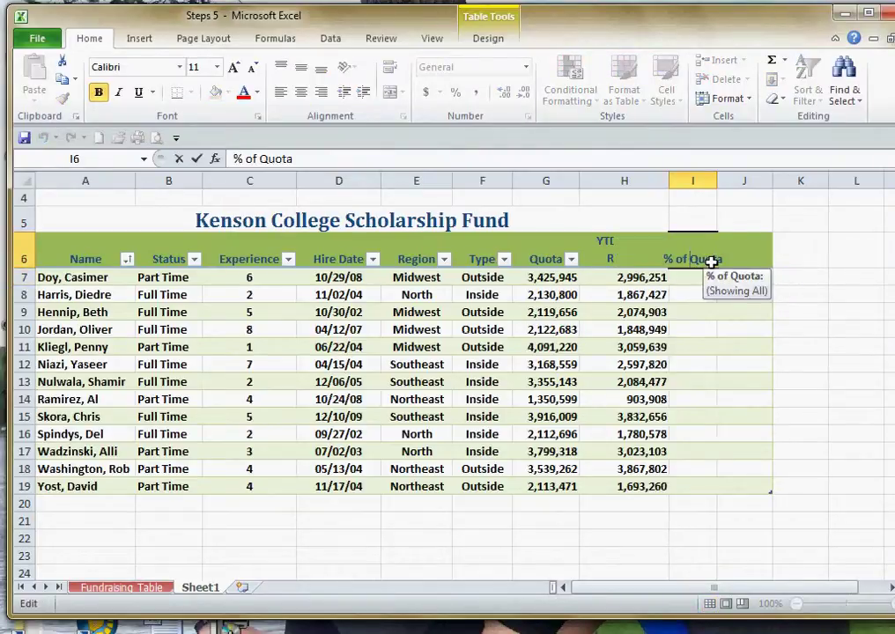
key(alt+Return)
key(Return)
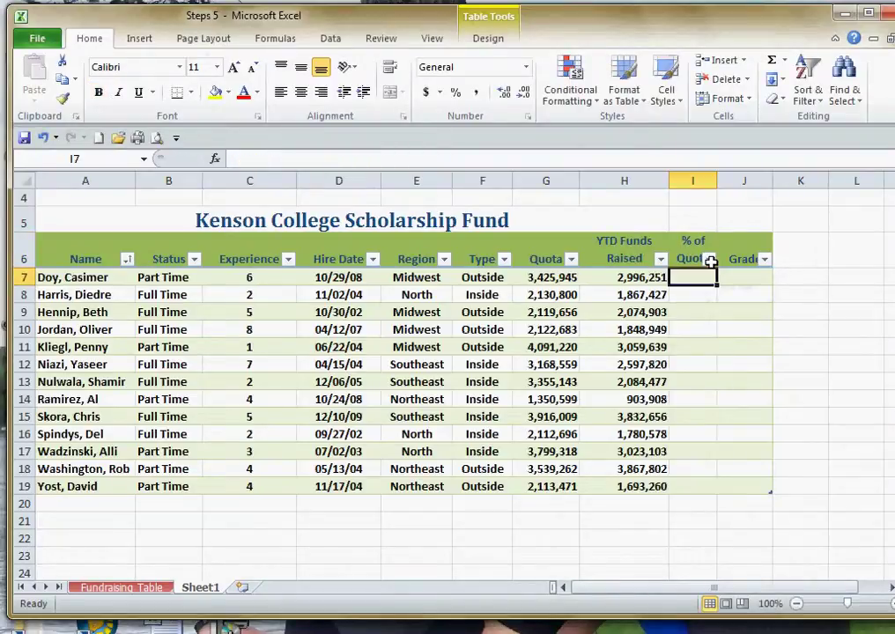
double_click(717, 180)
double_click(792, 181)
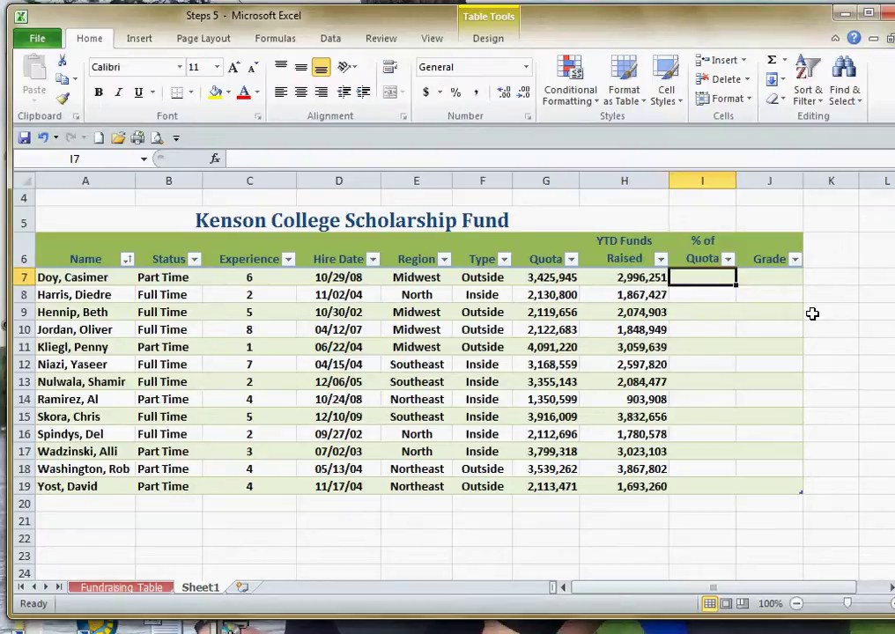
Enter the formula YTD Funds Raised / Quota in I7 so it fills the column
text(=)
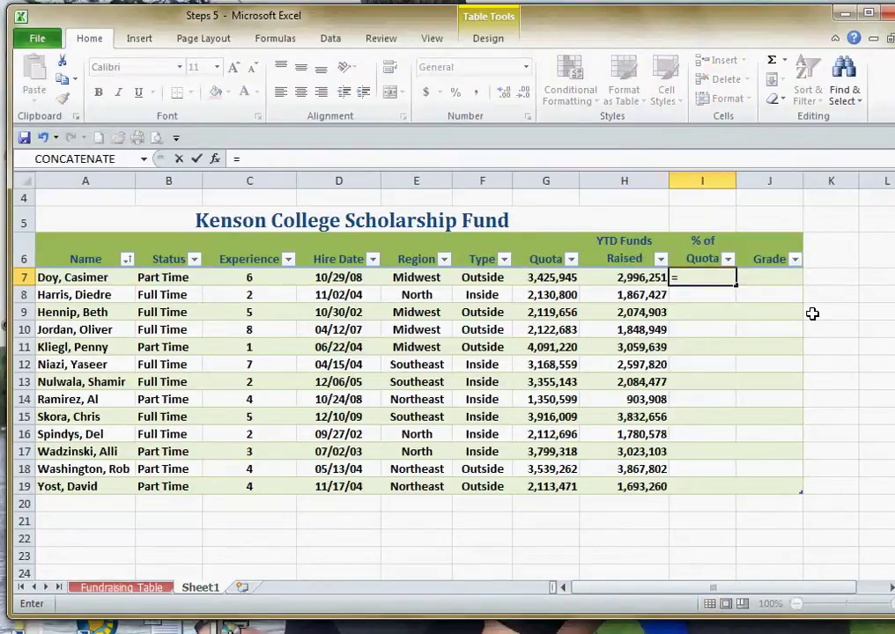
click(626, 278)
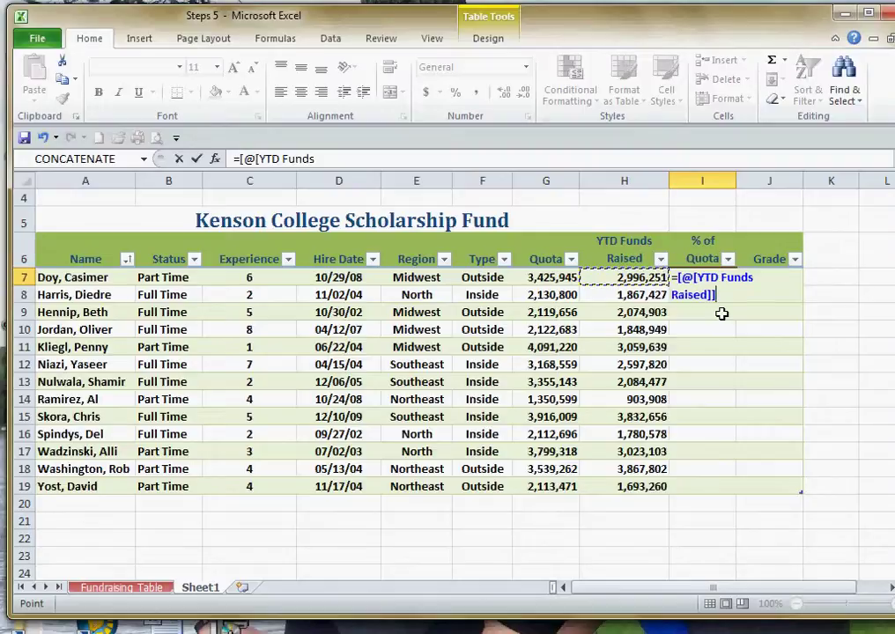
text(/)
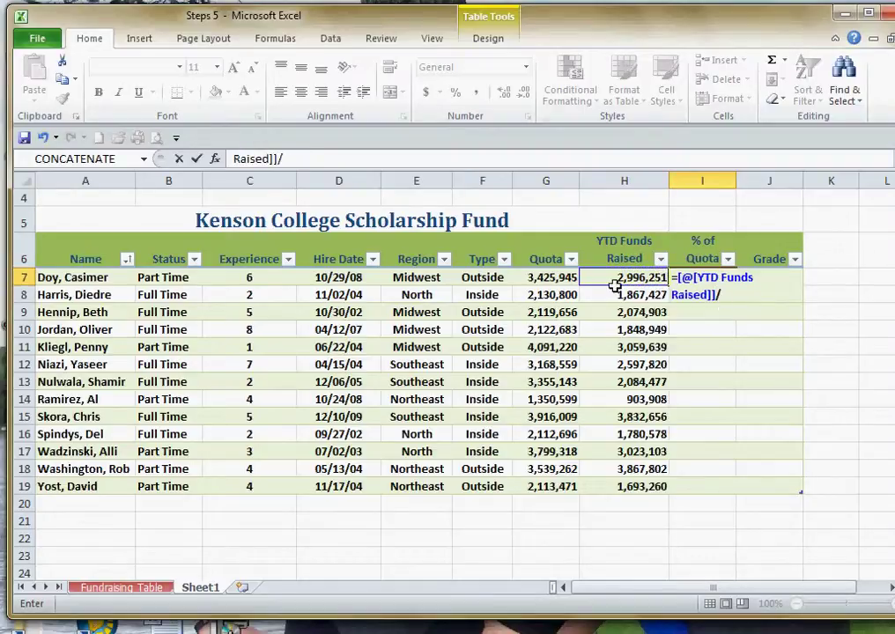
click(555, 278)
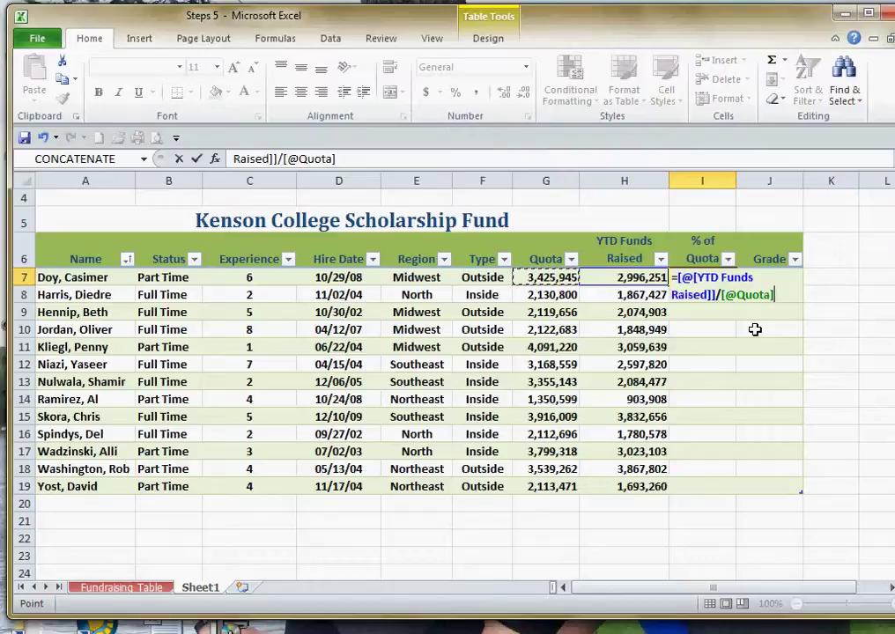
key(Return)
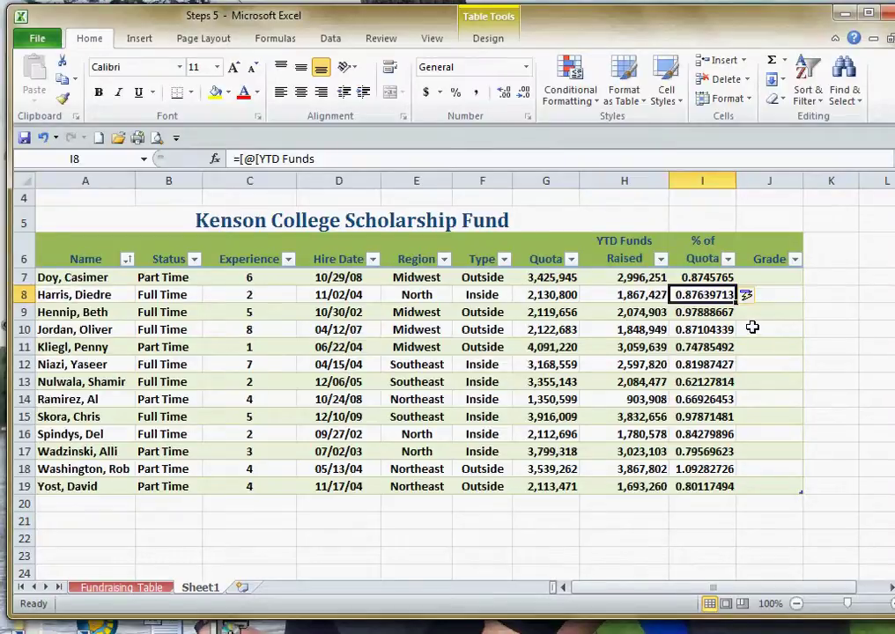
Format the % of Quota values in I7:I19 as percentages with two decimal places
drag(696, 278, 702, 486)
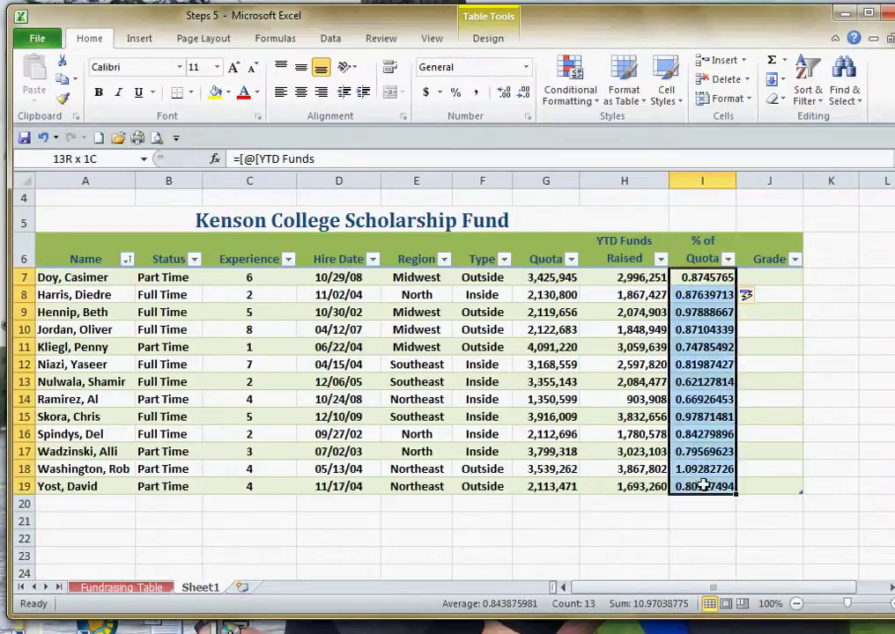
click(455, 92)
click(504, 92)
click(504, 91)
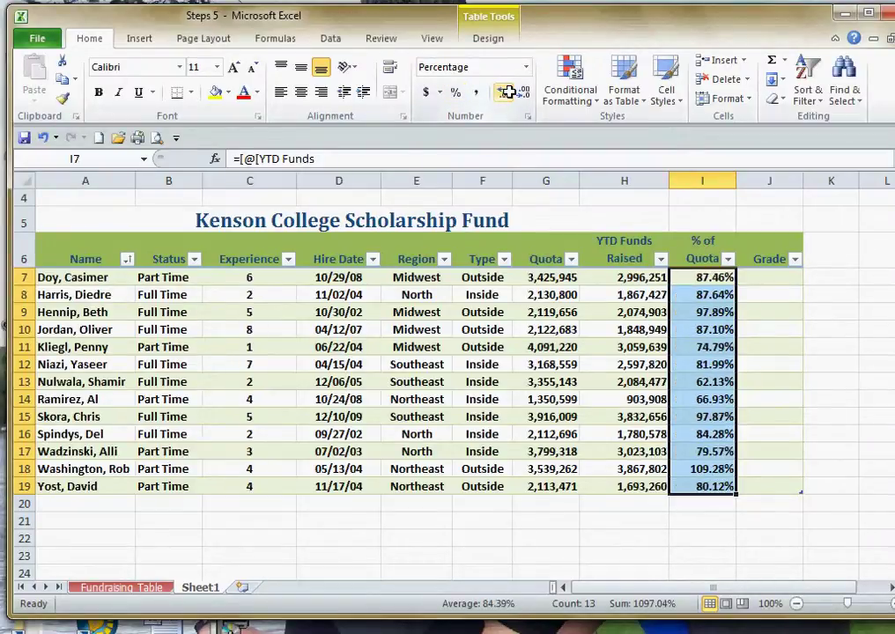
click(700, 348)
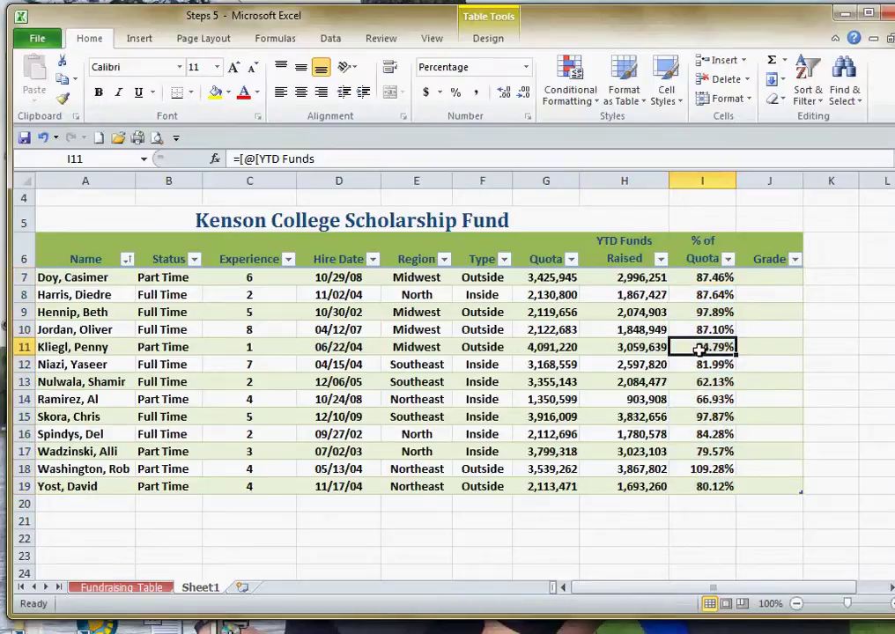